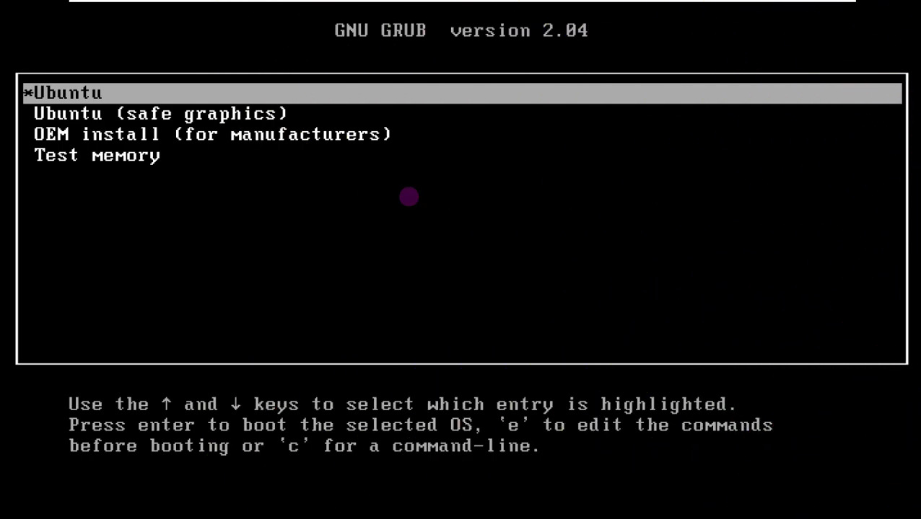
Browse the GRUB boot entries, then boot the standard Ubuntu entry
{"action": "key", "text": "Down"}
{"action": "key", "text": "Down"}
{"action": "key", "text": "Down"}
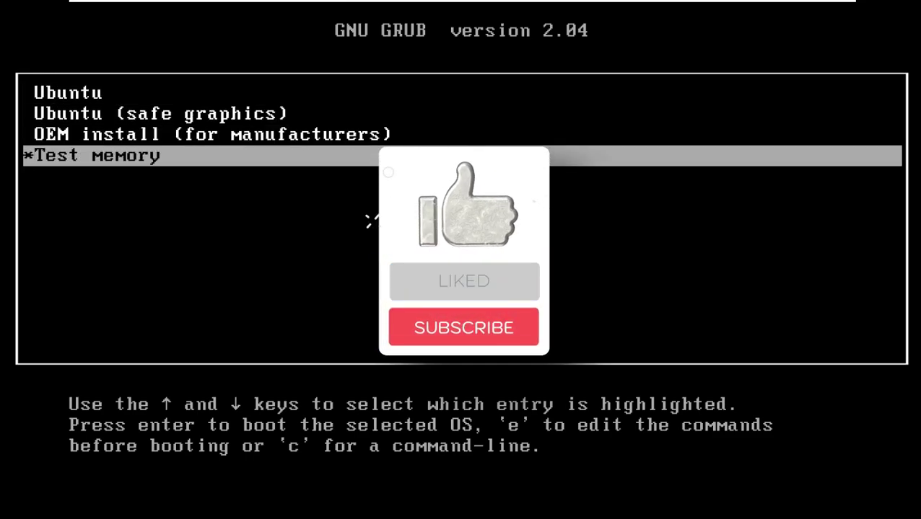
{"action": "key", "text": "Up"}
{"action": "key", "text": "Up"}
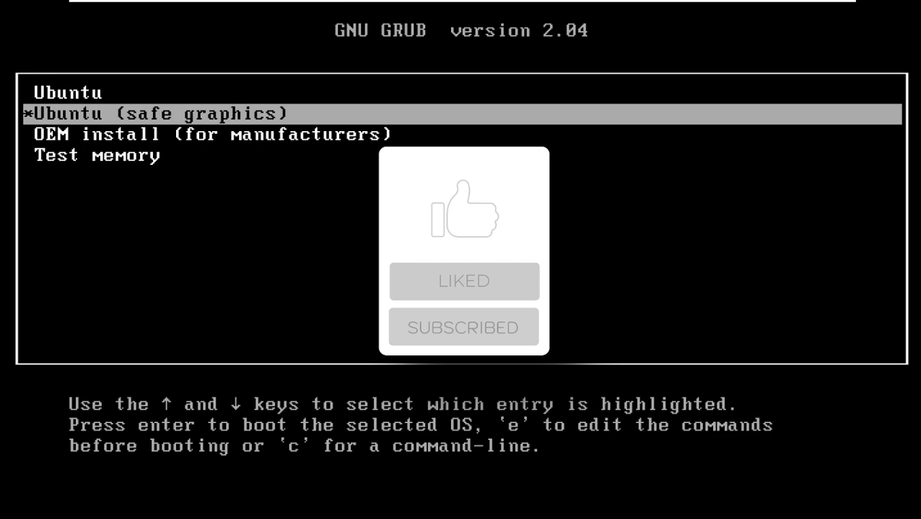
{"action": "key", "text": "Up"}
{"action": "key", "text": "Return"}
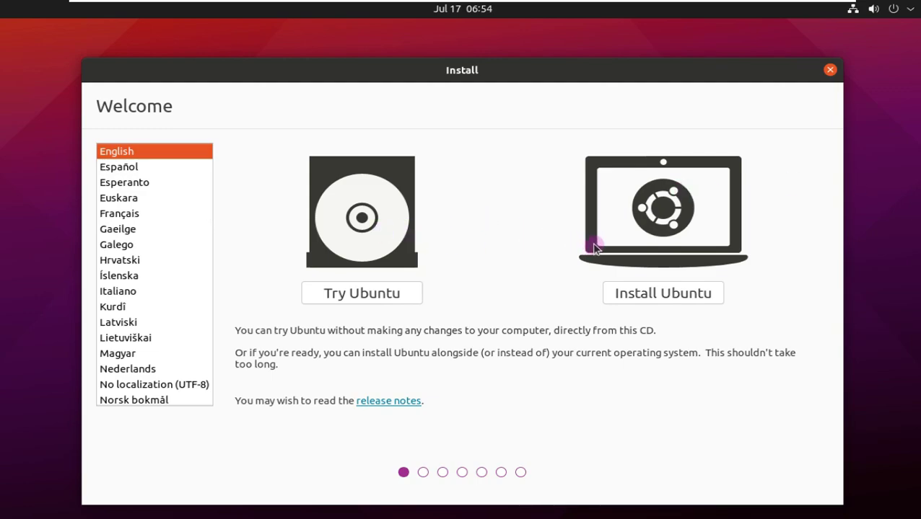
Choose Install Ubuntu and keep English (US) as the keyboard layout
{"action": "left_click", "coordinate": [658, 296]}
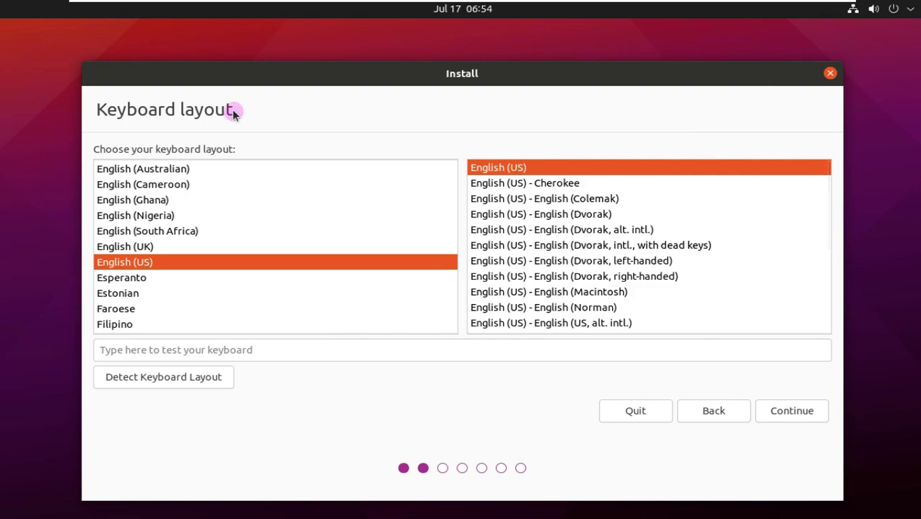
{"action": "left_click_drag", "start_coordinate": [234, 114], "coordinate": [226, 114]}
{"action": "left_click_drag", "start_coordinate": [170, 119], "coordinate": [97, 114]}
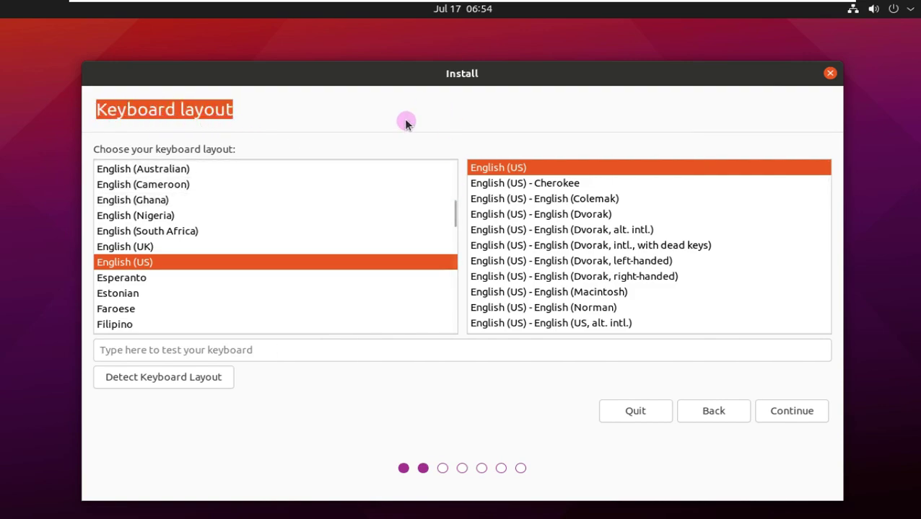
{"action": "left_click", "coordinate": [773, 410]}
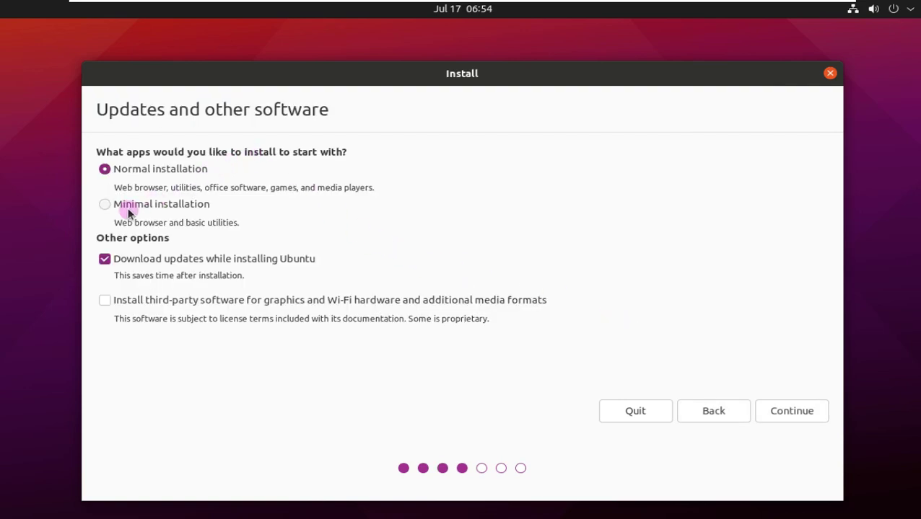
Keep Normal installation and add third-party software for graphics and Wi-Fi hardware
{"action": "left_click_drag", "start_coordinate": [324, 111], "coordinate": [101, 105]}
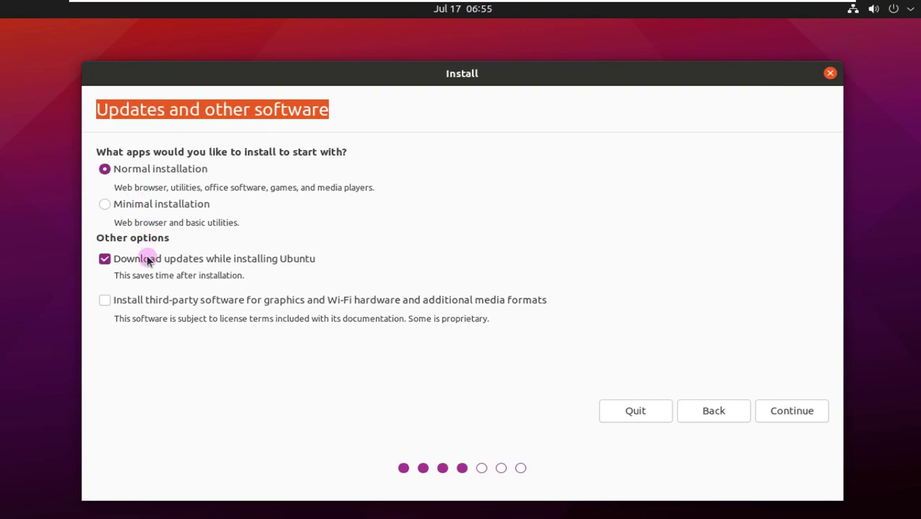
{"action": "left_click", "coordinate": [104, 302]}
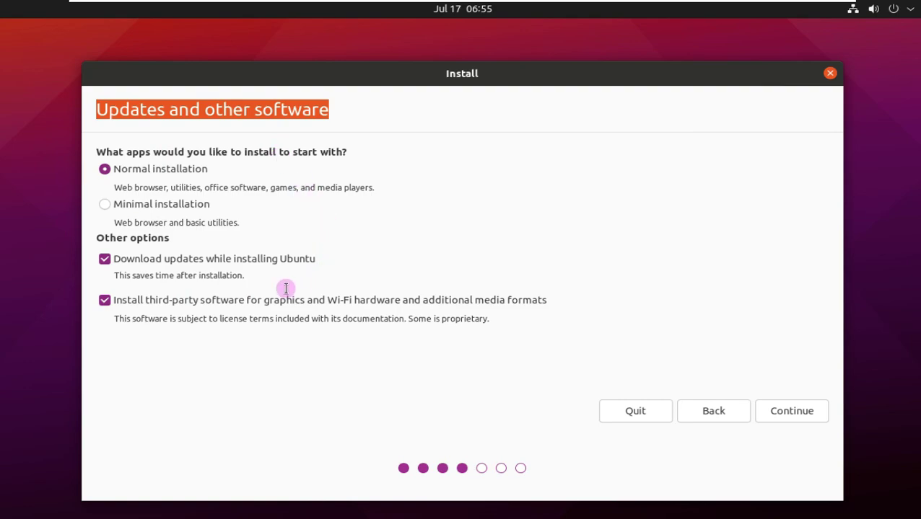
{"action": "left_click", "coordinate": [762, 409]}
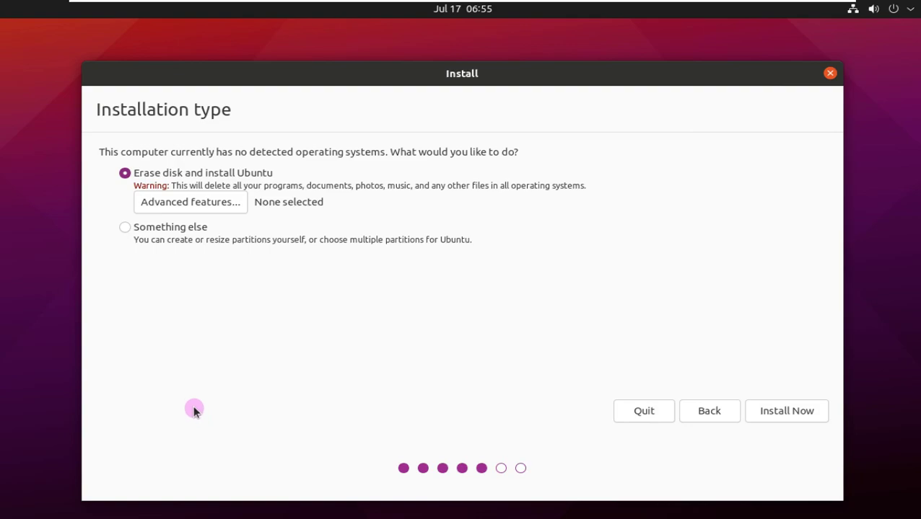
Try the ZFS and LVM options under Advanced features, then cancel with none selected
{"action": "left_click", "coordinate": [204, 202]}
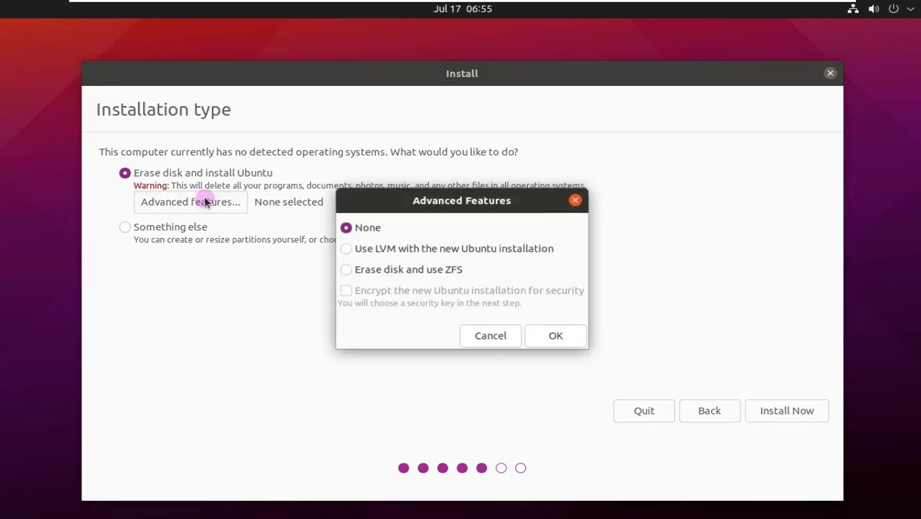
{"action": "left_click", "coordinate": [403, 269]}
{"action": "left_click", "coordinate": [403, 248]}
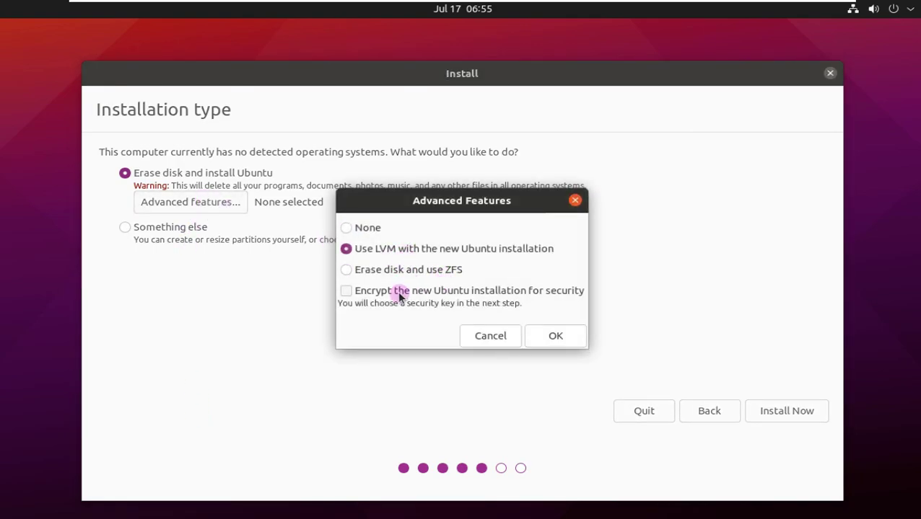
{"action": "left_click", "coordinate": [373, 231]}
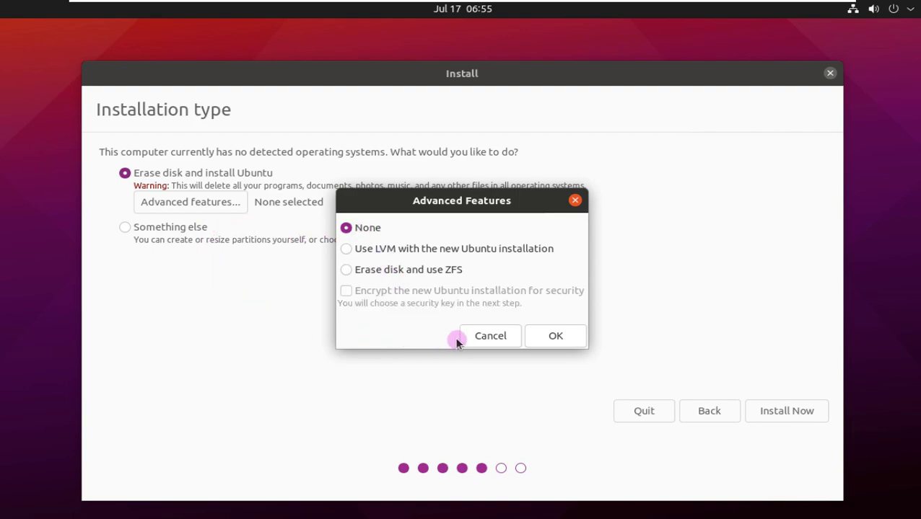
{"action": "left_click", "coordinate": [487, 338]}
Keep 'Erase disk and install Ubuntu', install now, and confirm writing the partition changes
{"action": "left_click", "coordinate": [156, 230]}
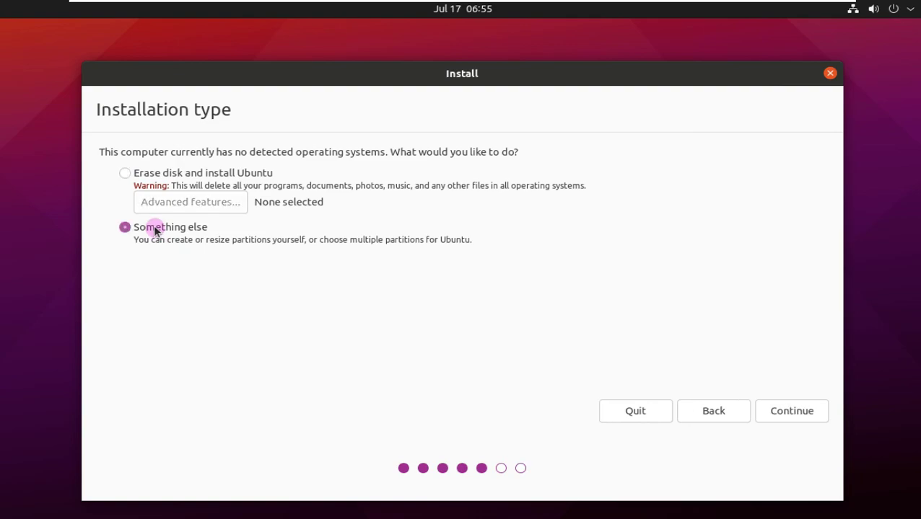
{"action": "left_click", "coordinate": [125, 174]}
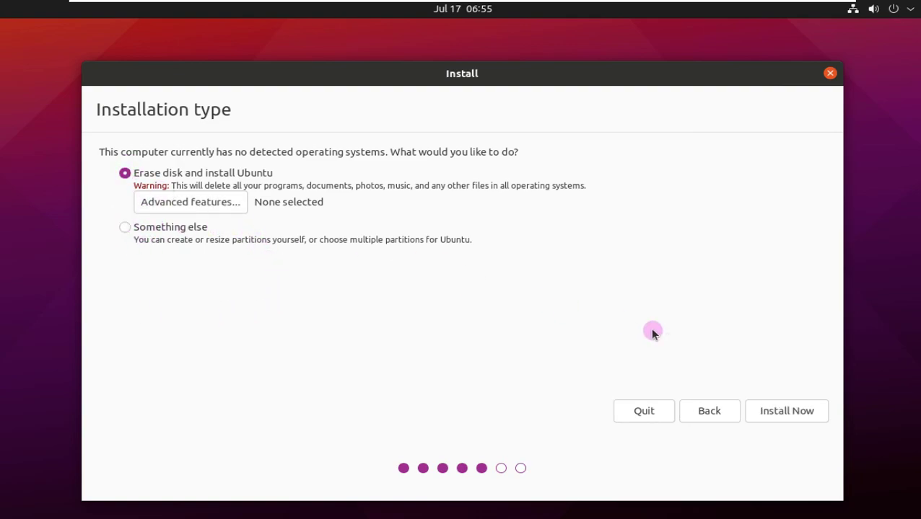
{"action": "left_click", "coordinate": [782, 408]}
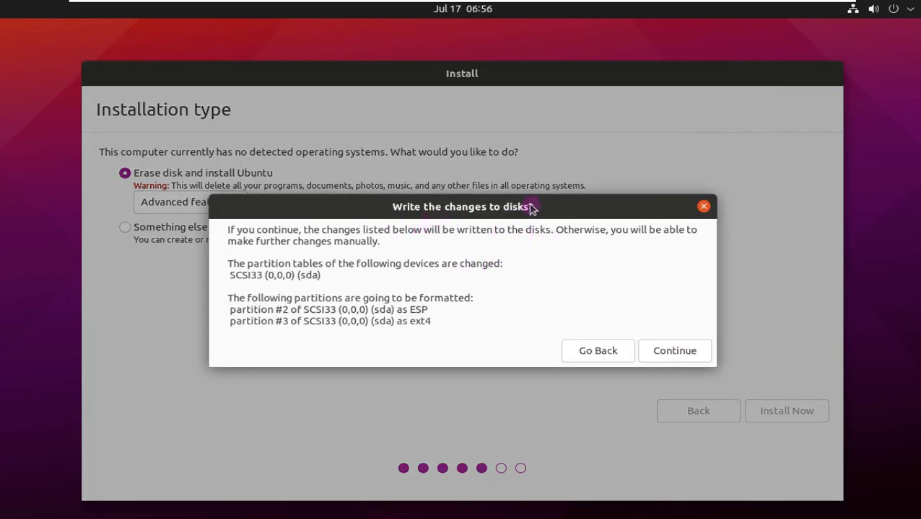
{"action": "left_click", "coordinate": [696, 352]}
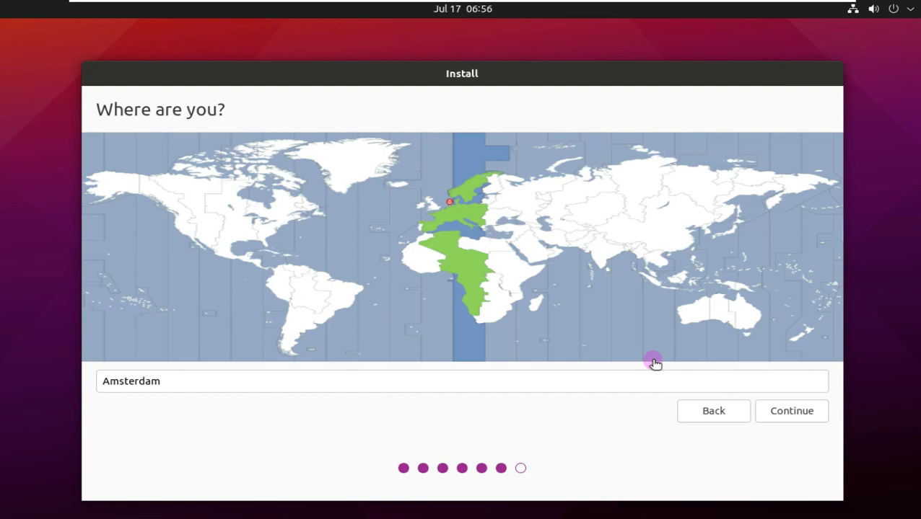
Explore time zones on the map across western North America and Australia
{"action": "left_click", "coordinate": [187, 240]}
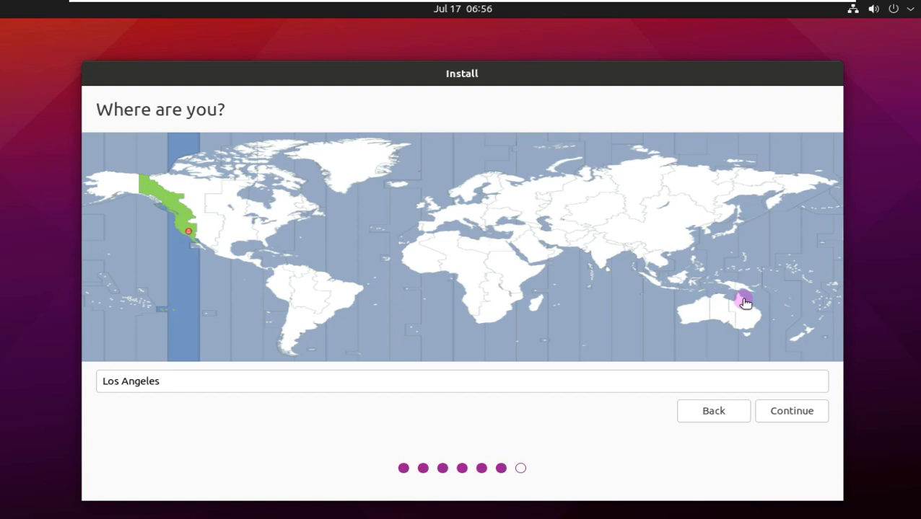
{"action": "left_click", "coordinate": [732, 312]}
{"action": "left_click", "coordinate": [708, 312]}
{"action": "left_click", "coordinate": [698, 312]}
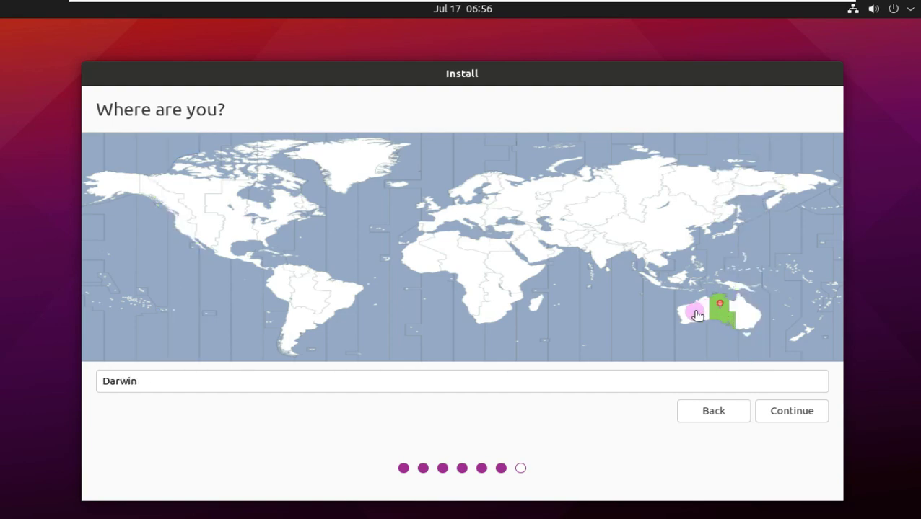
{"action": "left_click", "coordinate": [693, 336]}
{"action": "left_click", "coordinate": [721, 321]}
{"action": "left_click", "coordinate": [748, 325]}
{"action": "left_click", "coordinate": [743, 312]}
{"action": "left_click", "coordinate": [740, 311]}
{"action": "left_click", "coordinate": [718, 313]}
{"action": "left_click", "coordinate": [695, 316]}
Set the location to Los Angeles on the US west coast and accept it
{"action": "left_click", "coordinate": [187, 235]}
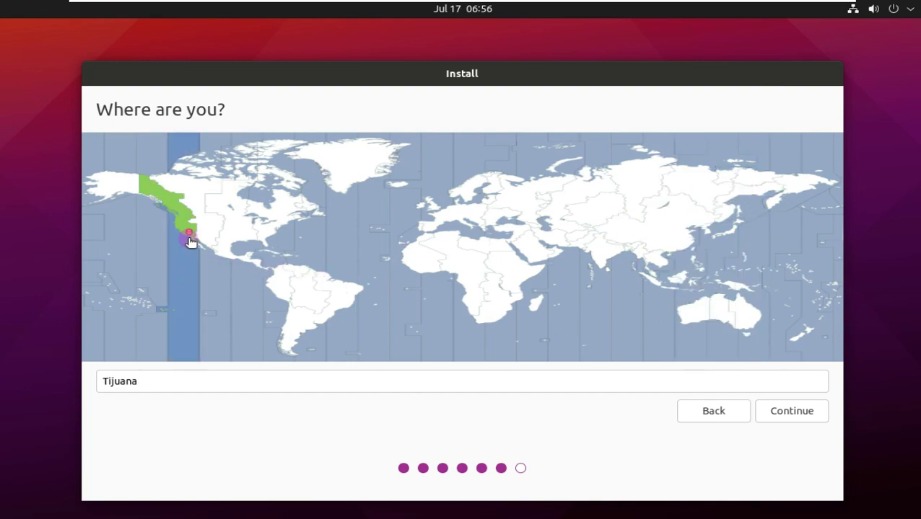
{"action": "left_click", "coordinate": [183, 244]}
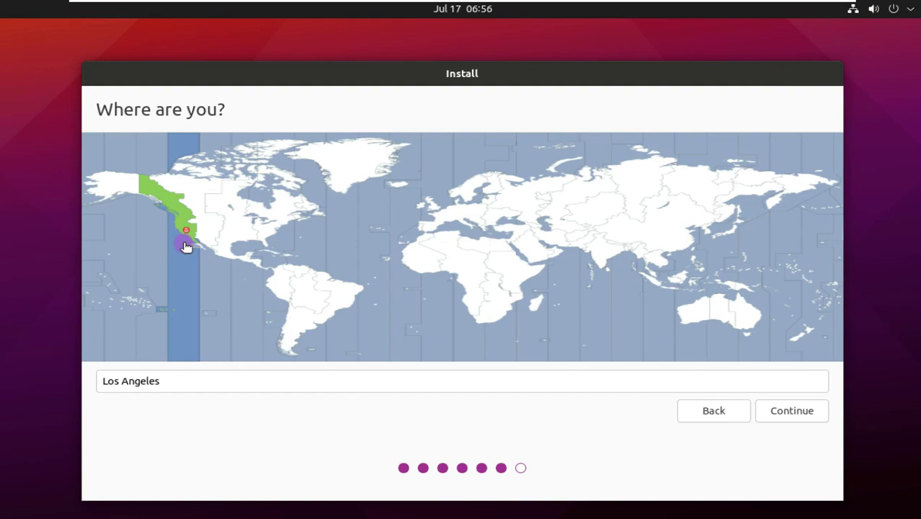
{"action": "left_click", "coordinate": [791, 411]}
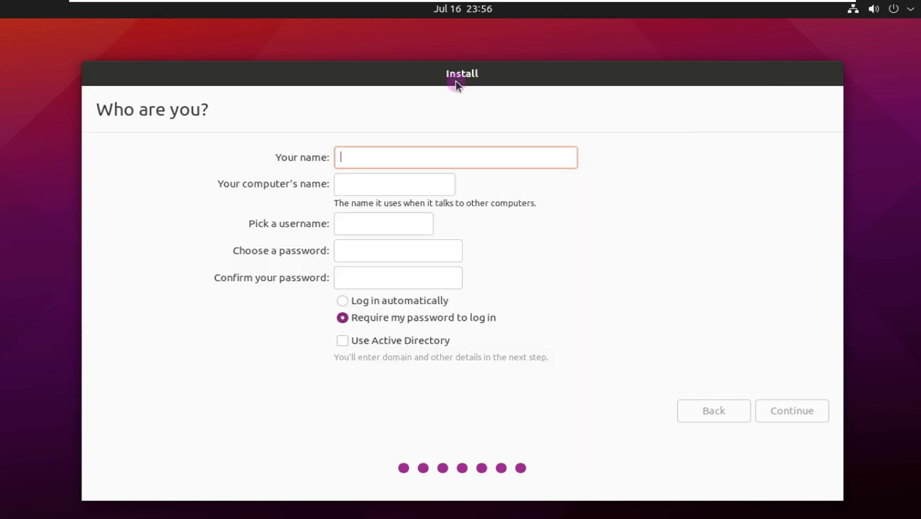
Enter the account name, strip the computer name's suffix, and enter the short password
{"action": "type", "text": "Runb"}
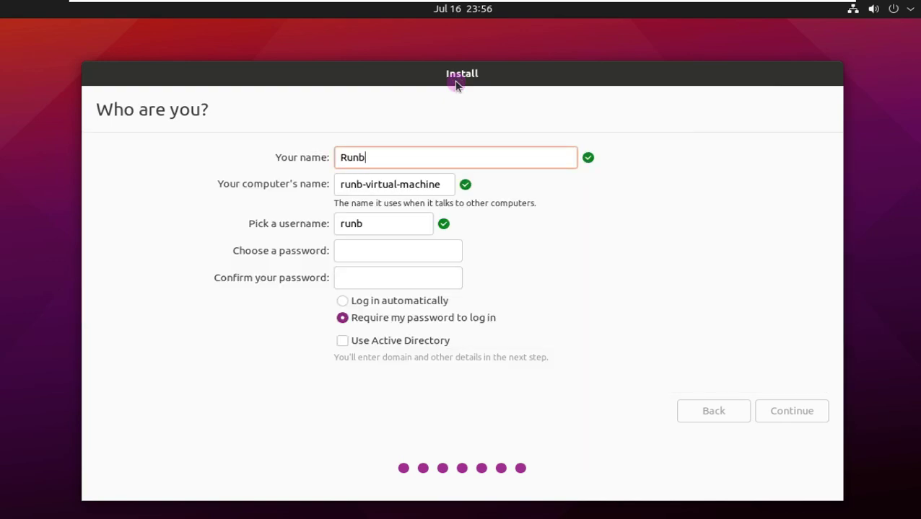
{"action": "type", "text": "oxing"}
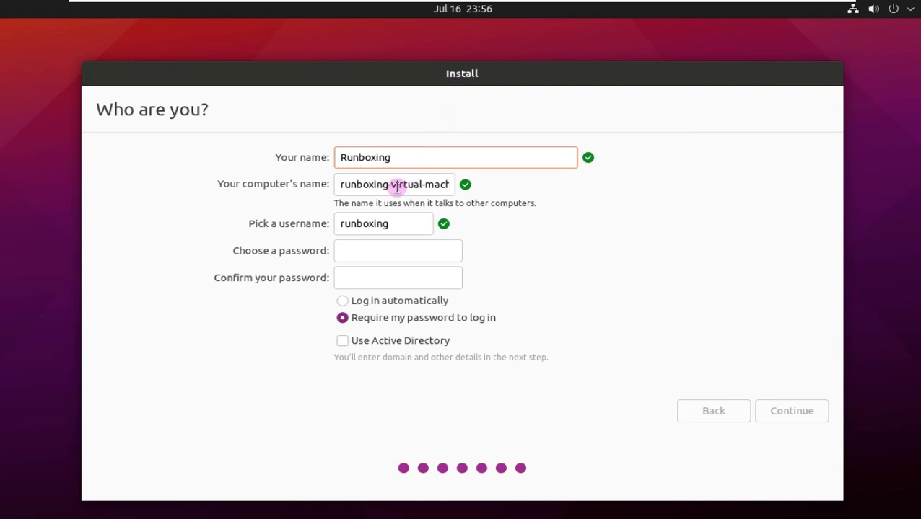
{"action": "left_click_drag", "start_coordinate": [388, 184], "coordinate": [491, 203]}
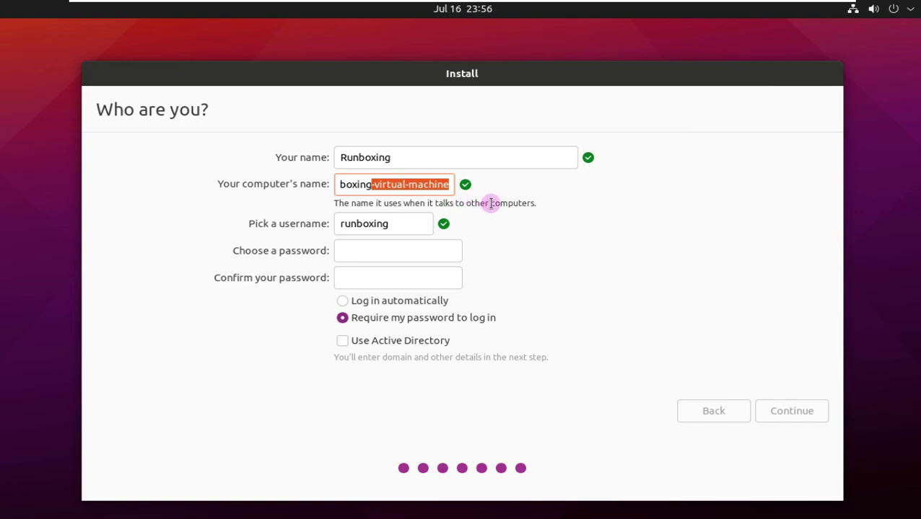
{"action": "key", "text": "BackSpace"}
{"action": "left_click", "coordinate": [417, 247]}
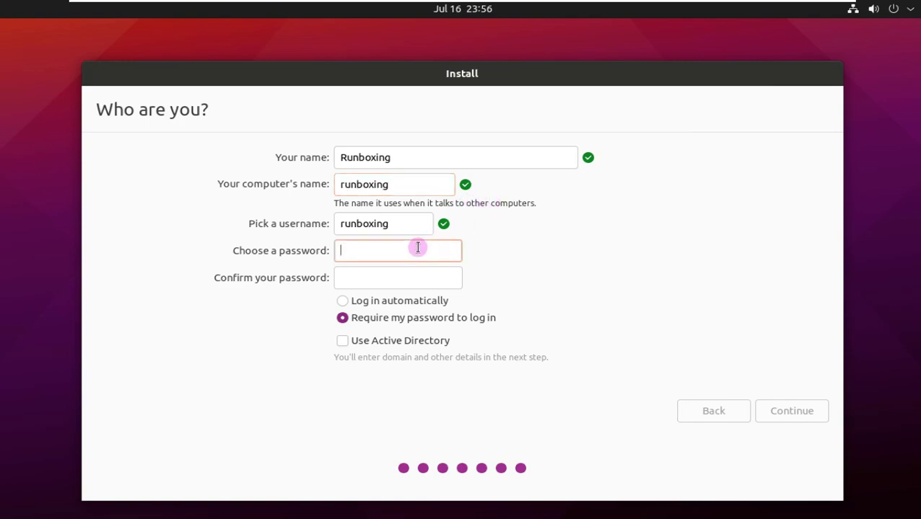
{"action": "type", "text": "123"}
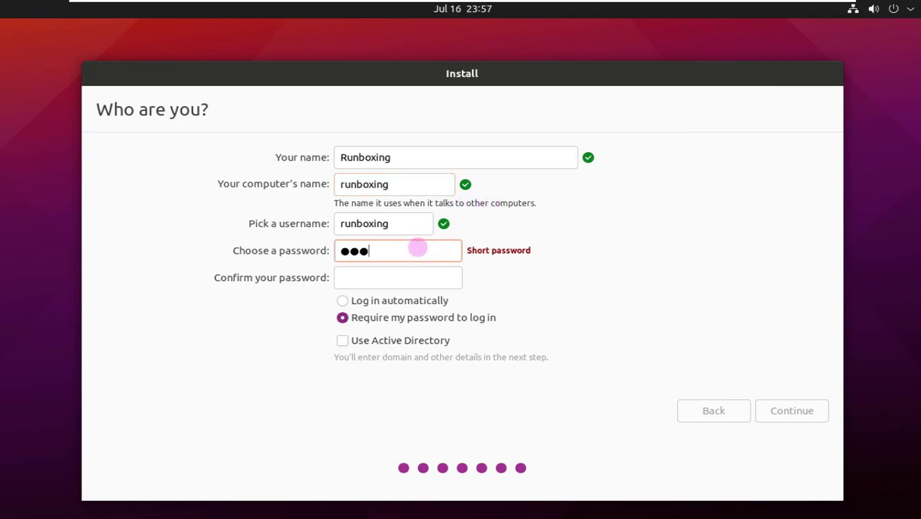
{"action": "type", "text": "45"}
{"action": "left_click", "coordinate": [410, 283]}
{"action": "type", "text": "12345"}
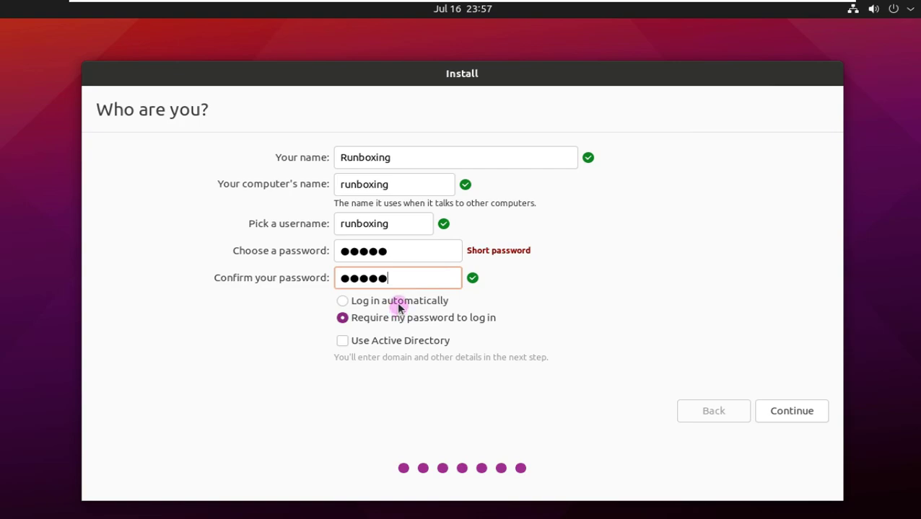
Choose Log in automatically with Active Directory unchecked, and start the installation
{"action": "left_click", "coordinate": [368, 299]}
{"action": "left_click", "coordinate": [396, 342]}
{"action": "left_click", "coordinate": [374, 318]}
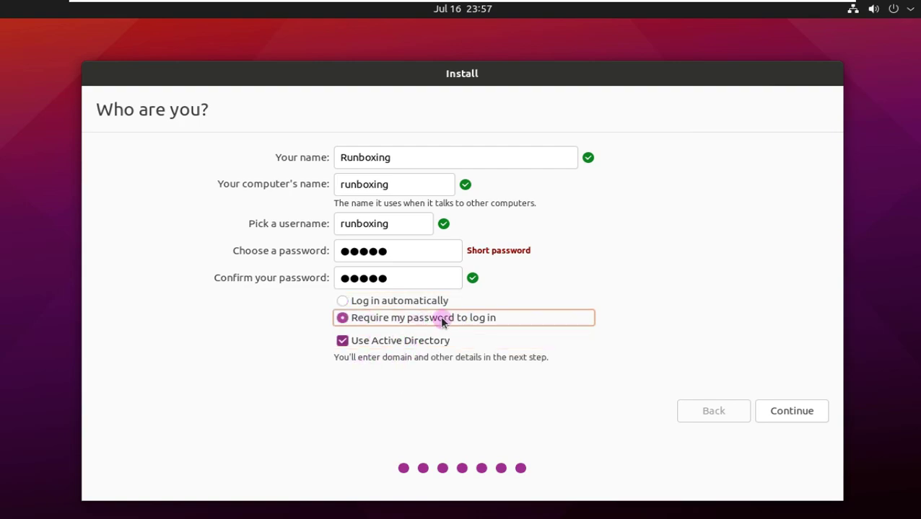
{"action": "left_click", "coordinate": [384, 302]}
{"action": "left_click", "coordinate": [346, 344]}
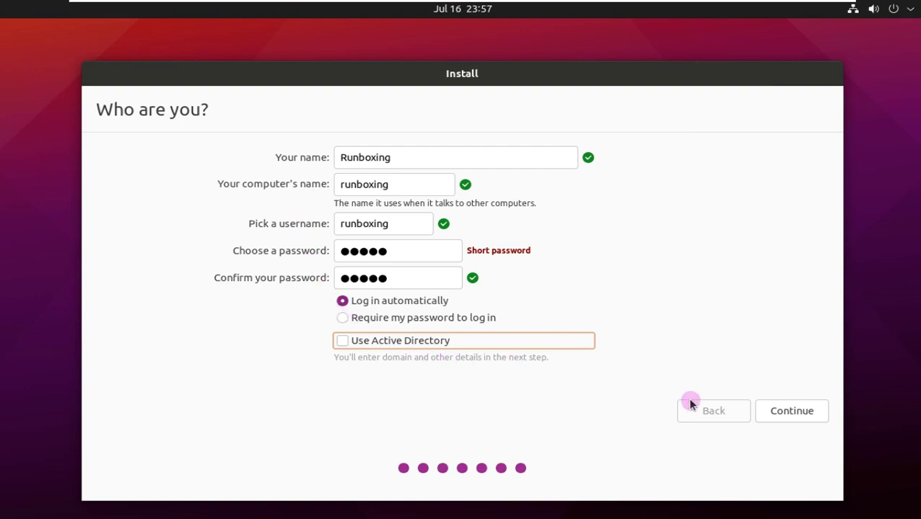
{"action": "left_click", "coordinate": [790, 417]}
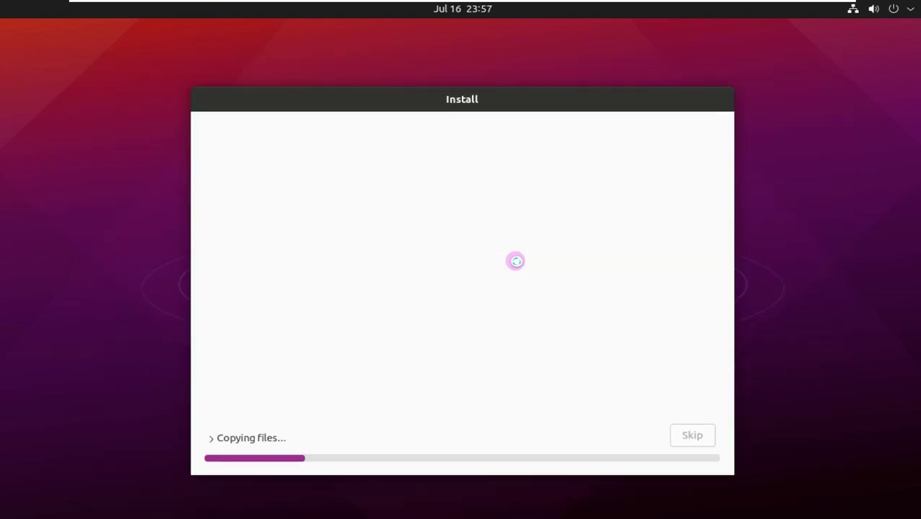
Expand 'Copying files...' to show the installation log terminal
{"action": "left_click", "coordinate": [212, 438]}
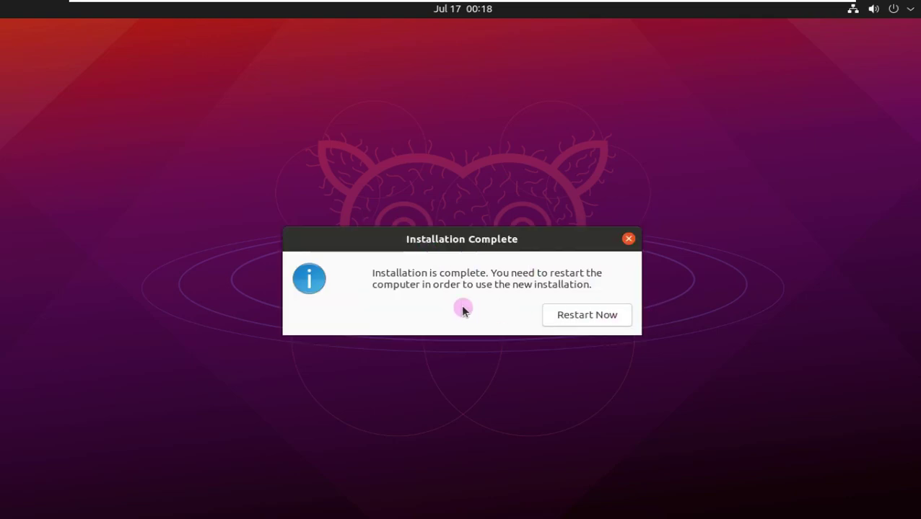
Restart the computer from the Installation Complete dialog
{"action": "left_click", "coordinate": [616, 319]}
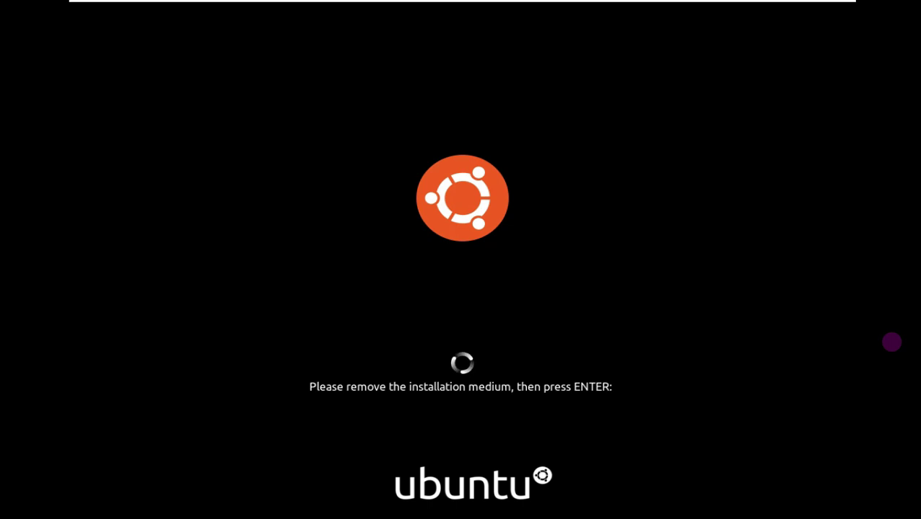
Acknowledge the remove-installation-medium prompt so the virtual machine reboots
{"action": "key", "text": "Return"}
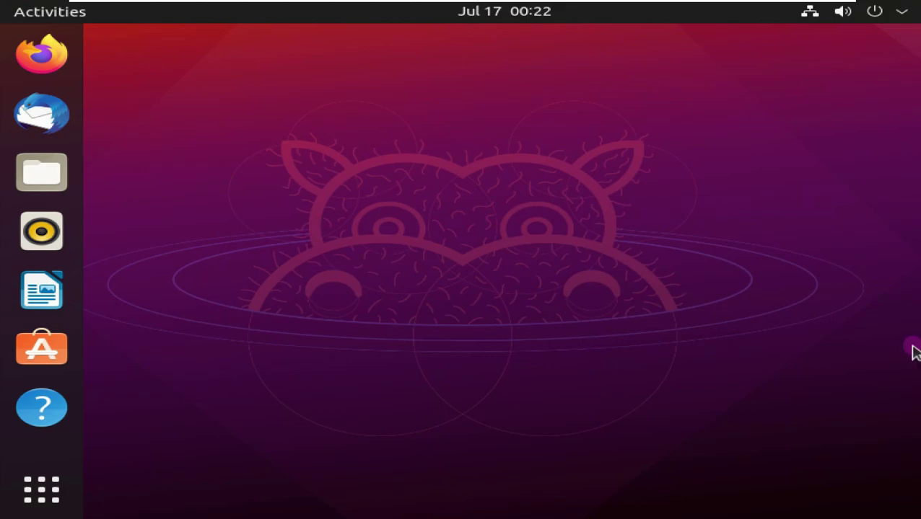
Open Display Settings from the desktop's right-click menu
{"action": "right_click", "coordinate": [519, 160]}
{"action": "left_click", "coordinate": [563, 231]}
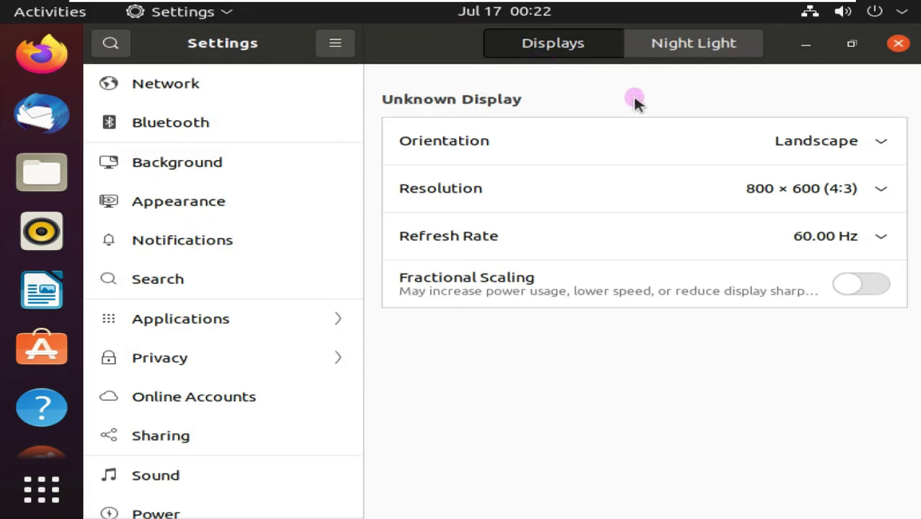
Set the display resolution to 1360 × 768 (16:9), apply it and keep the changes
{"action": "left_click", "coordinate": [793, 188]}
{"action": "scroll", "coordinate": [729, 223], "scroll_direction": "down", "scroll_amount": 3}
{"action": "left_click", "coordinate": [721, 262]}
{"action": "left_click", "coordinate": [874, 41]}
{"action": "left_click", "coordinate": [535, 294]}
Open the About page and highlight the GNOME Version value 40.2.0
{"action": "scroll", "coordinate": [164, 394], "scroll_direction": "down", "scroll_amount": 5}
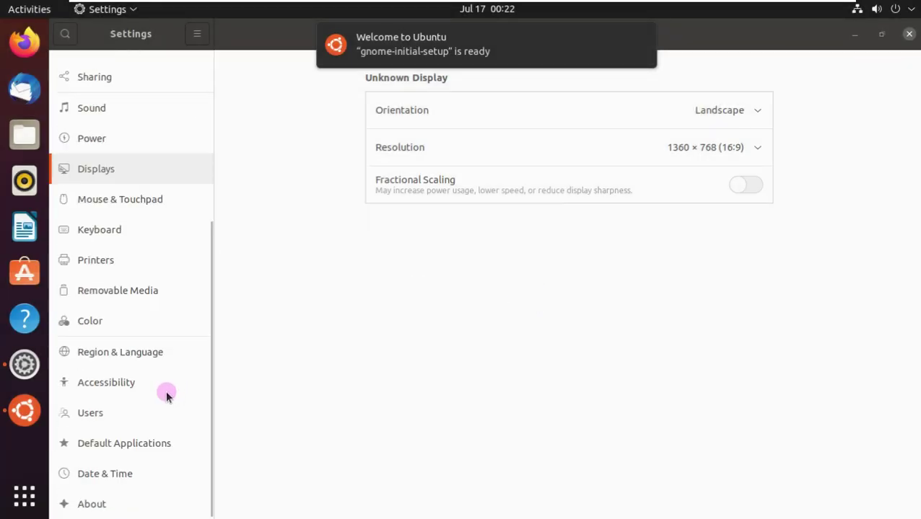
{"action": "left_click", "coordinate": [116, 507]}
{"action": "scroll", "coordinate": [698, 329], "scroll_direction": "down", "scroll_amount": 3}
{"action": "left_click_drag", "start_coordinate": [736, 388], "coordinate": [767, 408]}
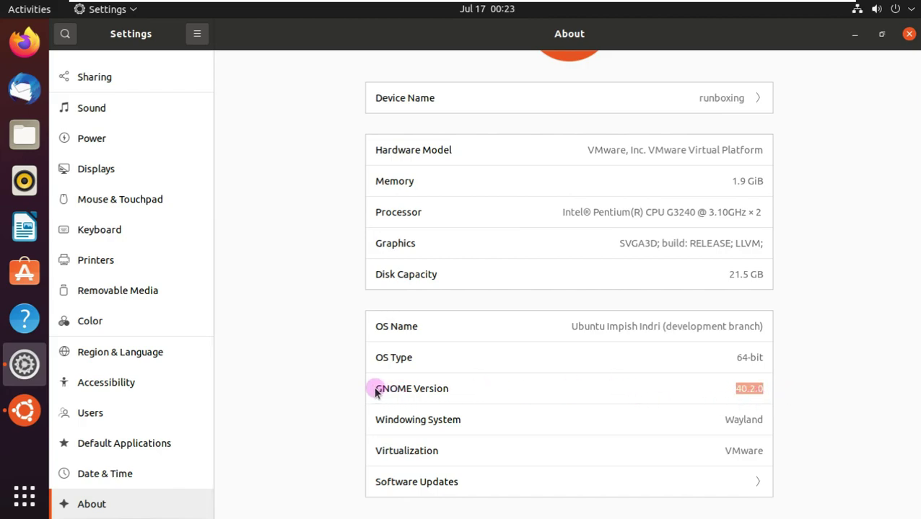
{"action": "left_click", "coordinate": [746, 389]}
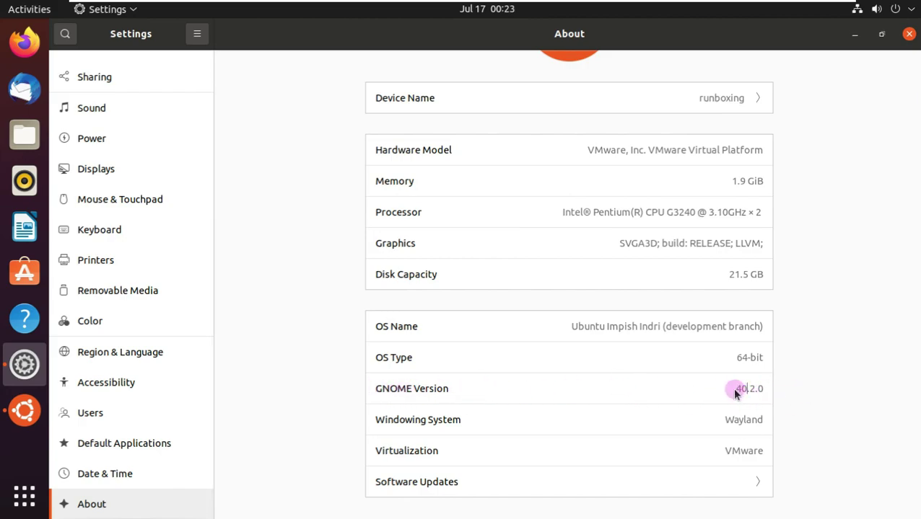
Close Settings, finish Welcome to Ubuntu without online accounts or system-info sharing, and show applications
{"action": "left_click", "coordinate": [910, 35]}
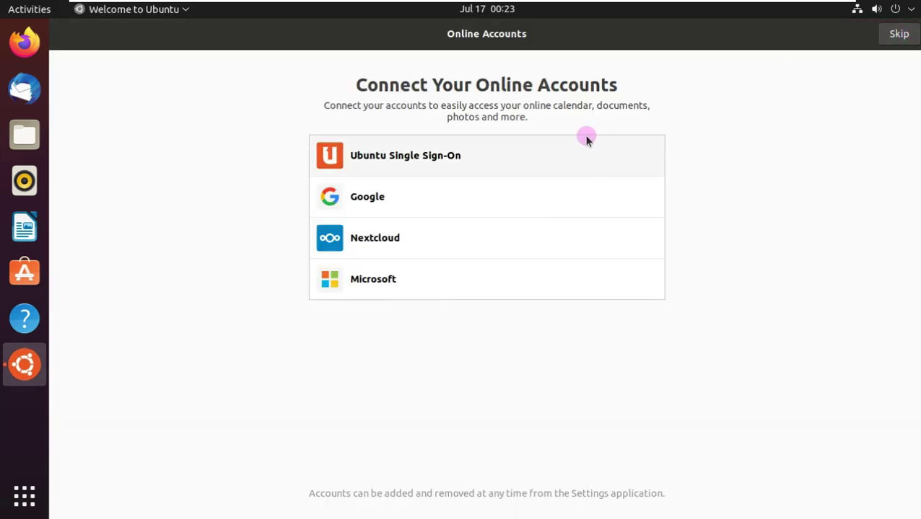
{"action": "left_click", "coordinate": [897, 33]}
{"action": "left_click", "coordinate": [456, 264]}
{"action": "left_click", "coordinate": [879, 42]}
{"action": "left_click", "coordinate": [908, 35]}
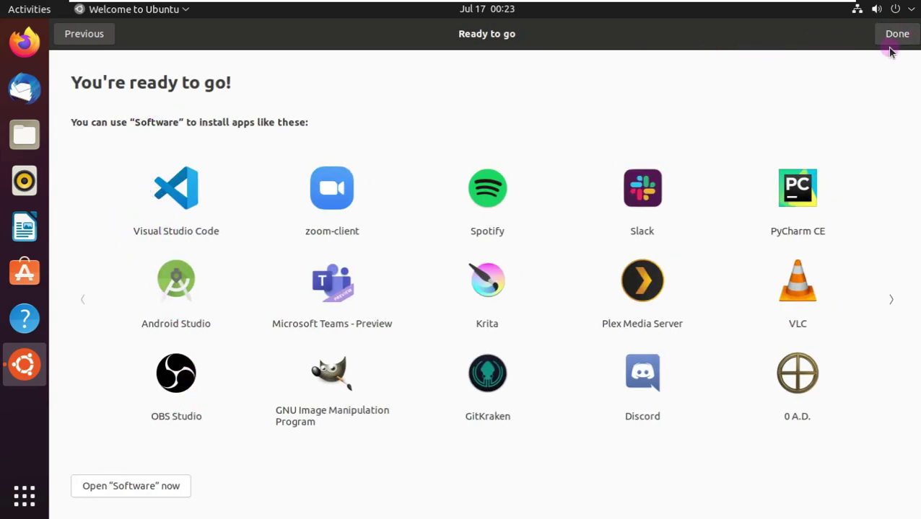
{"action": "left_click", "coordinate": [893, 40]}
{"action": "left_click", "coordinate": [35, 492]}
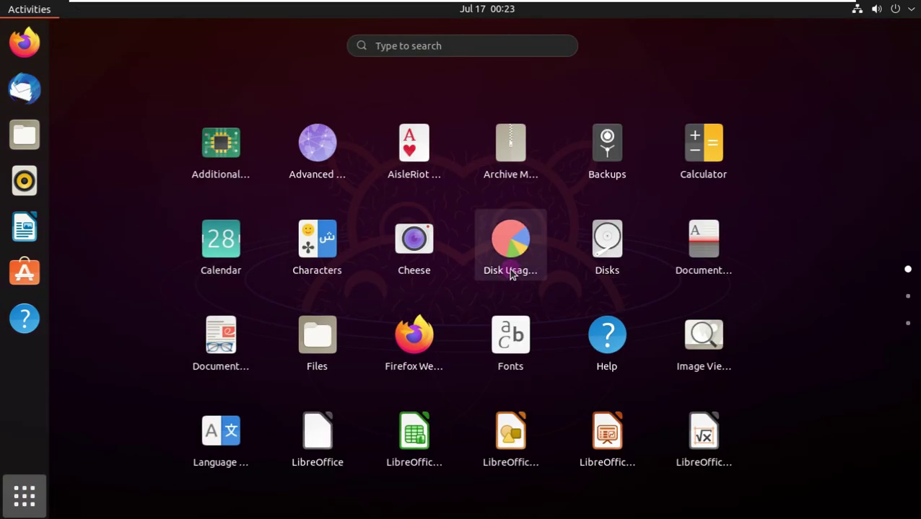
Reopen the applications overview and launch System Monitor from the next grid page
{"action": "left_click", "coordinate": [117, 158]}
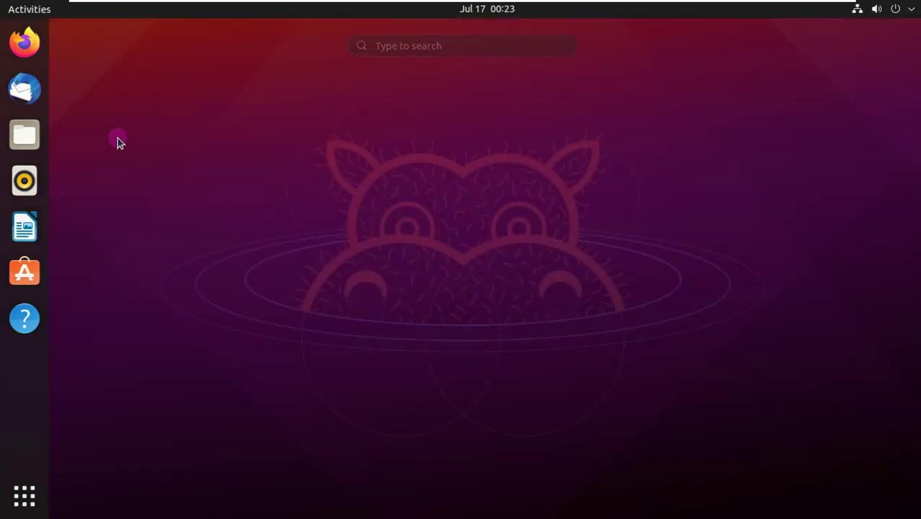
{"action": "left_click", "coordinate": [24, 495]}
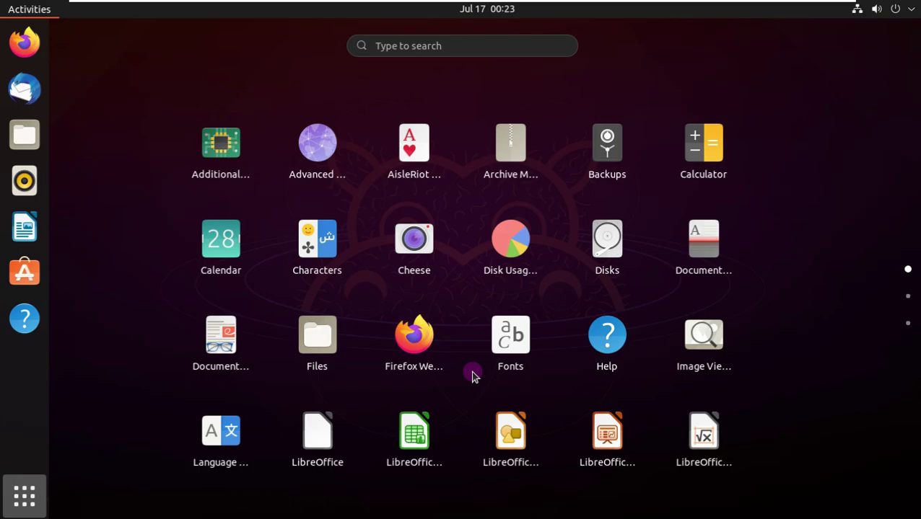
{"action": "scroll", "coordinate": [415, 335], "scroll_direction": "down", "scroll_amount": 1}
{"action": "left_click", "coordinate": [708, 325]}
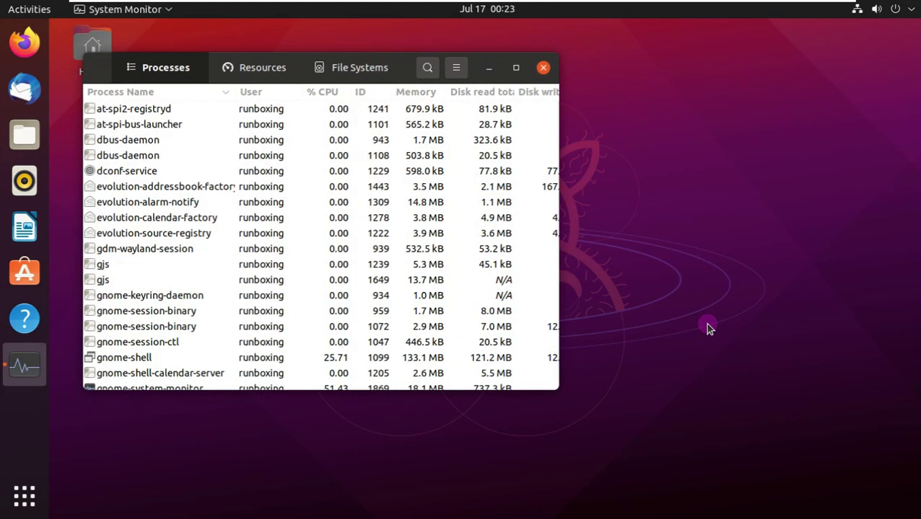
Move System Monitor toward the centre and view its Resources and File Systems tabs
{"action": "left_click_drag", "start_coordinate": [107, 66], "coordinate": [279, 127]}
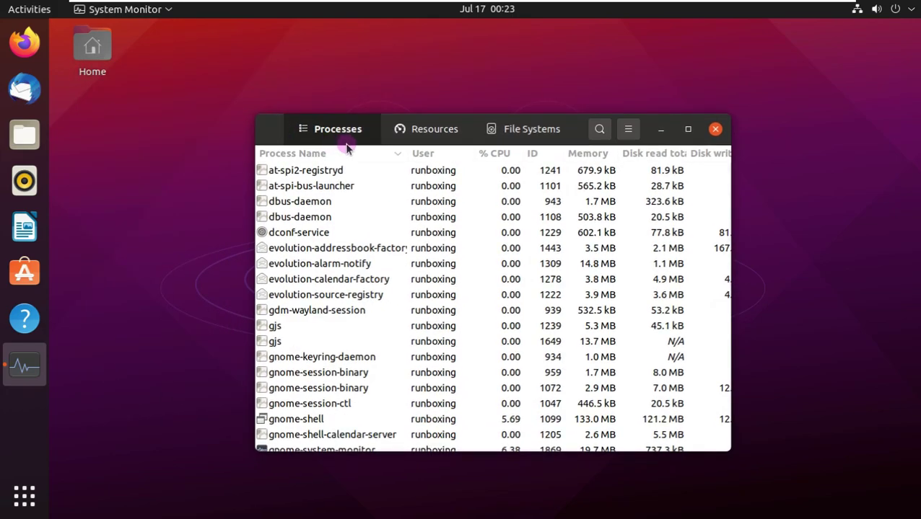
{"action": "left_click", "coordinate": [426, 129]}
{"action": "left_click", "coordinate": [530, 128]}
Check System Monitor's version 40.1, close it, and launch Files from the dock
{"action": "left_click", "coordinate": [628, 128]}
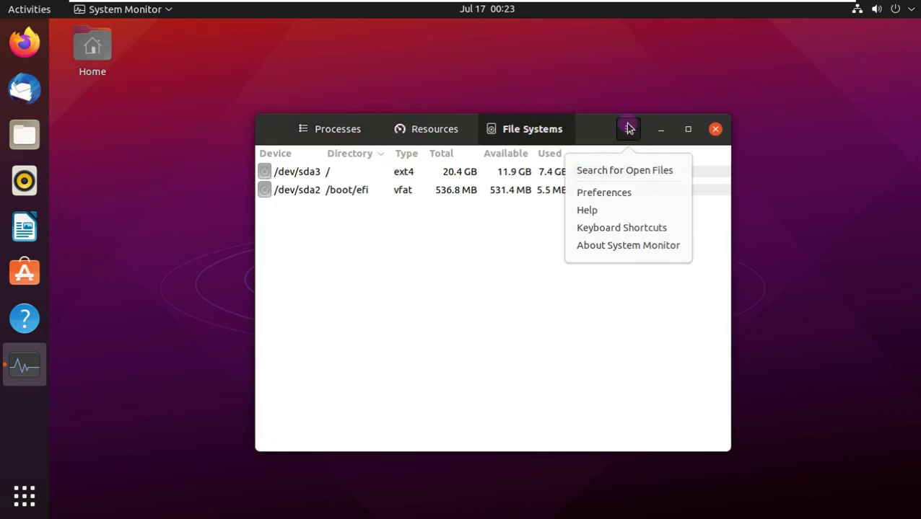
{"action": "left_click", "coordinate": [625, 245]}
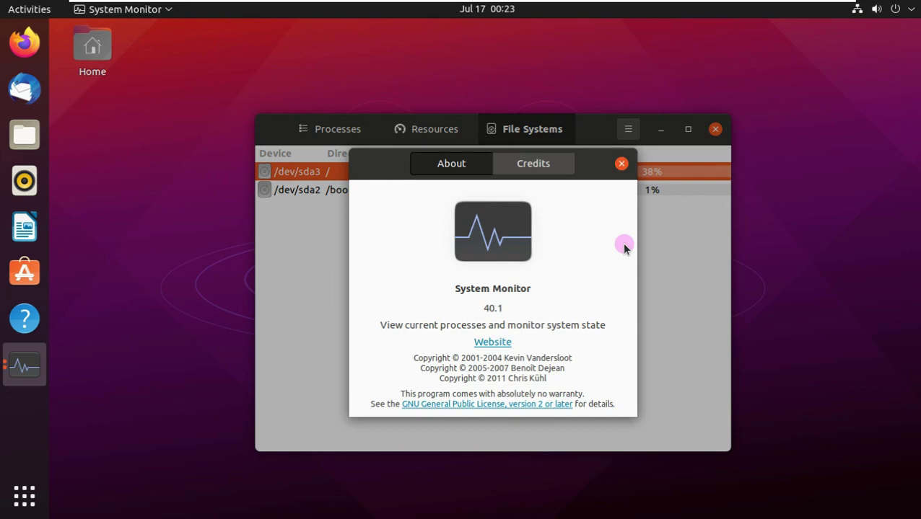
{"action": "left_click", "coordinate": [621, 164]}
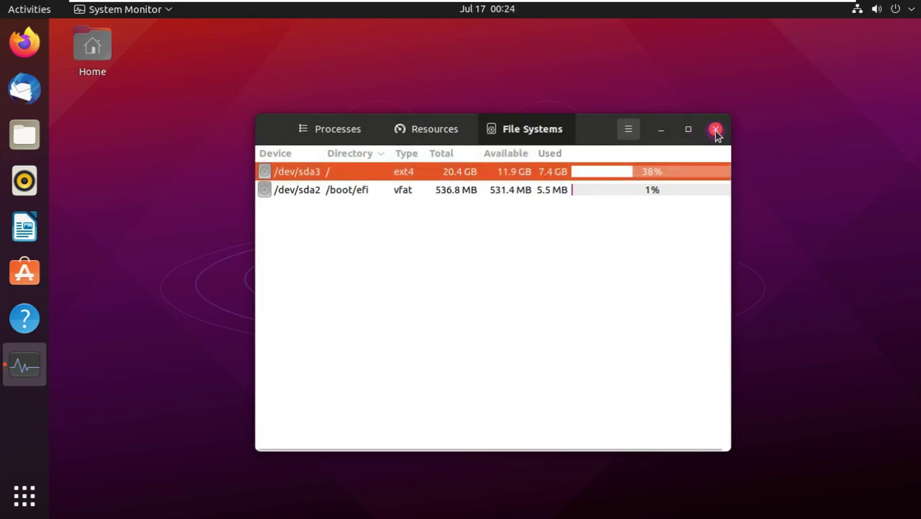
{"action": "left_click", "coordinate": [715, 131]}
{"action": "left_click", "coordinate": [41, 125]}
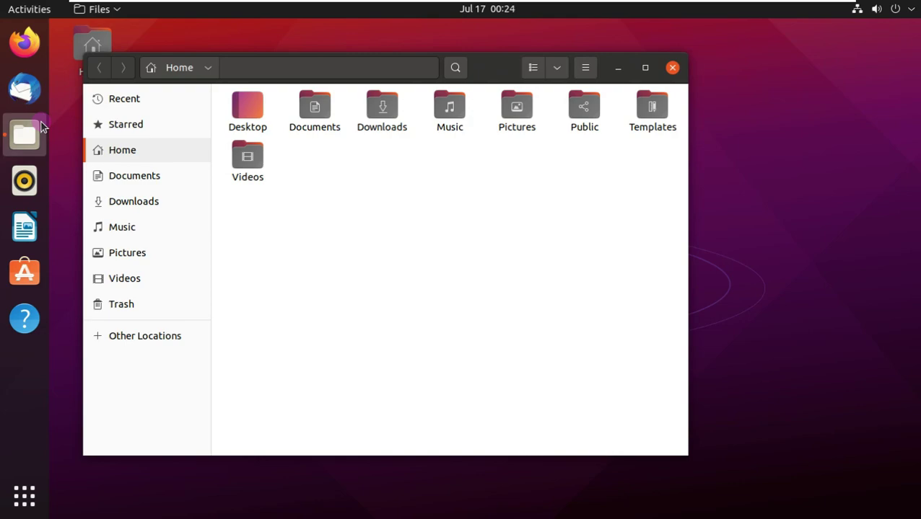
Check the Files version, 3.38.2-stable, in About Files
{"action": "left_click", "coordinate": [585, 67]}
{"action": "left_click", "coordinate": [570, 313]}
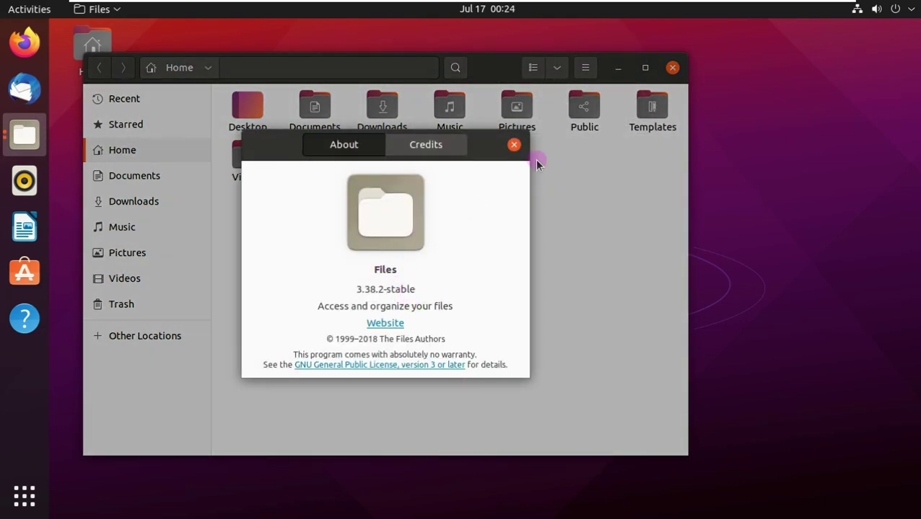
{"action": "left_click", "coordinate": [514, 145]}
Browse Documents, the empty Downloads and Home folders, then close Files
{"action": "left_click", "coordinate": [189, 174]}
{"action": "left_click", "coordinate": [189, 199]}
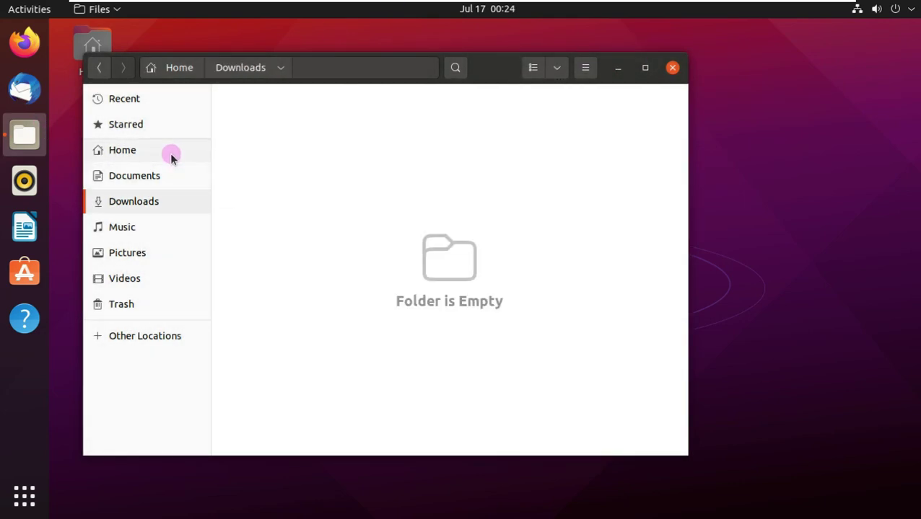
{"action": "left_click", "coordinate": [170, 152]}
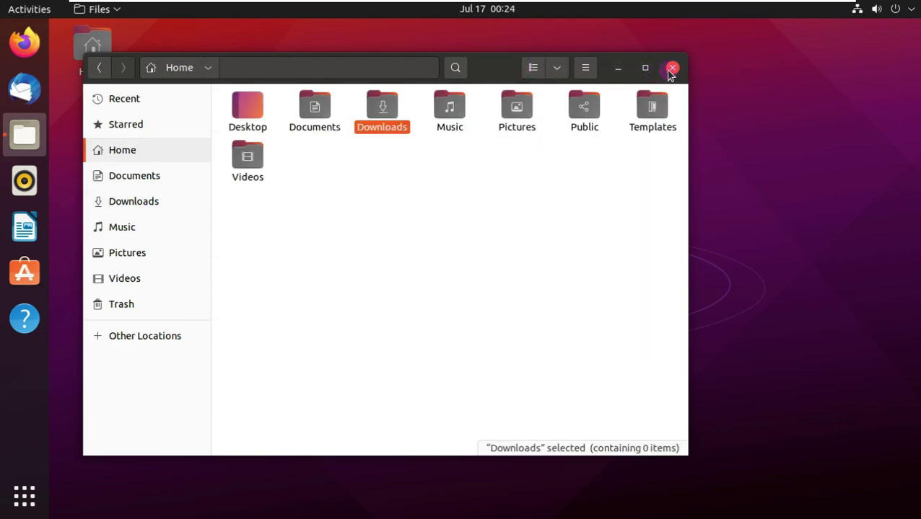
{"action": "left_click", "coordinate": [671, 67]}
{"action": "left_click", "coordinate": [905, 13]}
Dismiss the status menu and launch Terminal from the applications grid
{"action": "key", "text": "Escape"}
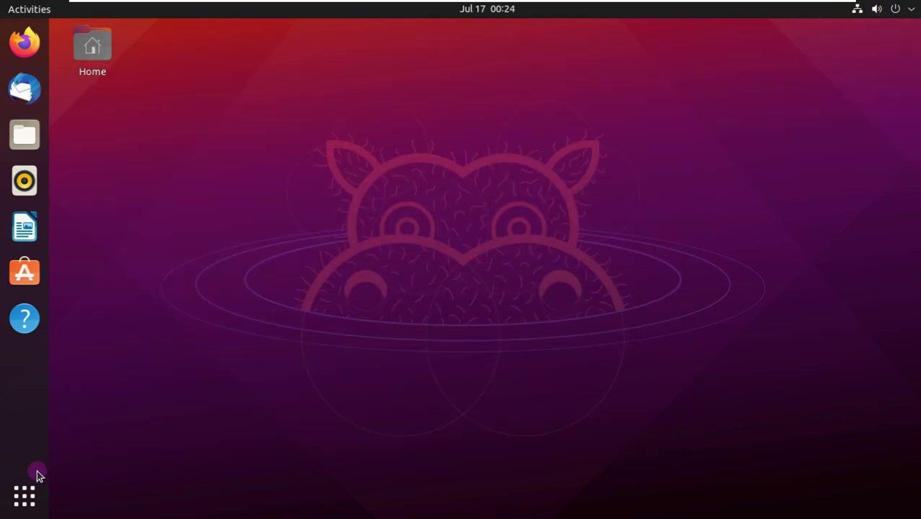
{"action": "left_click", "coordinate": [25, 496]}
{"action": "scroll", "coordinate": [436, 243], "scroll_direction": "down", "scroll_amount": 1}
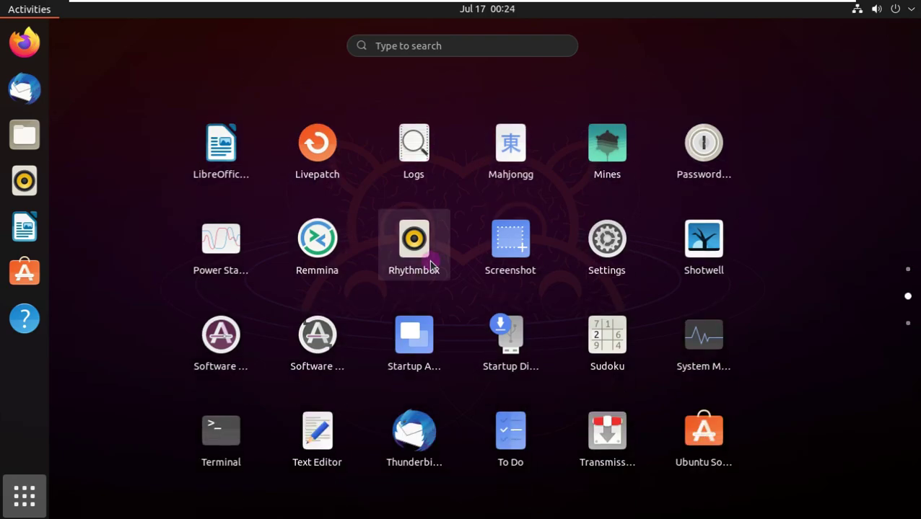
{"action": "left_click", "coordinate": [219, 428]}
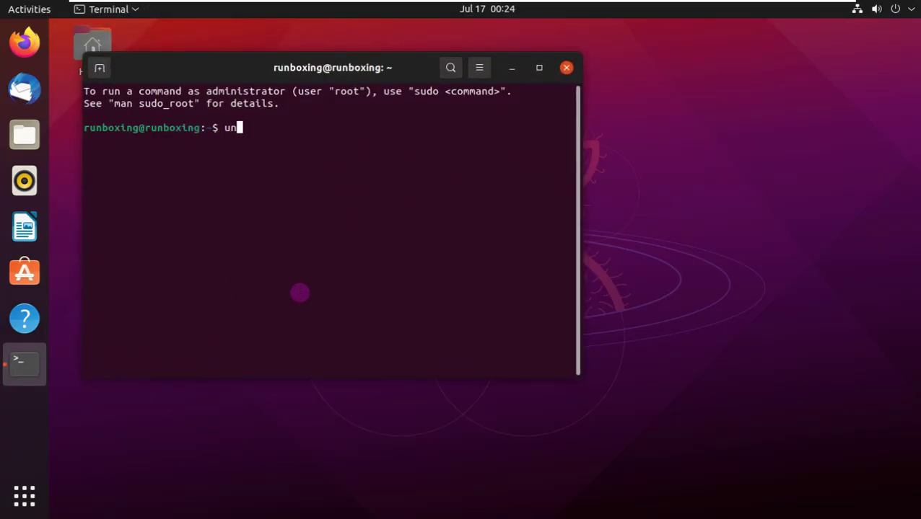
Run uname, uname -a, uname -i and uname -o to show kernel, platform and OS
{"action": "key", "text": "Return"}
{"action": "type", "text": "uname -a"}
{"action": "key", "text": "Return"}
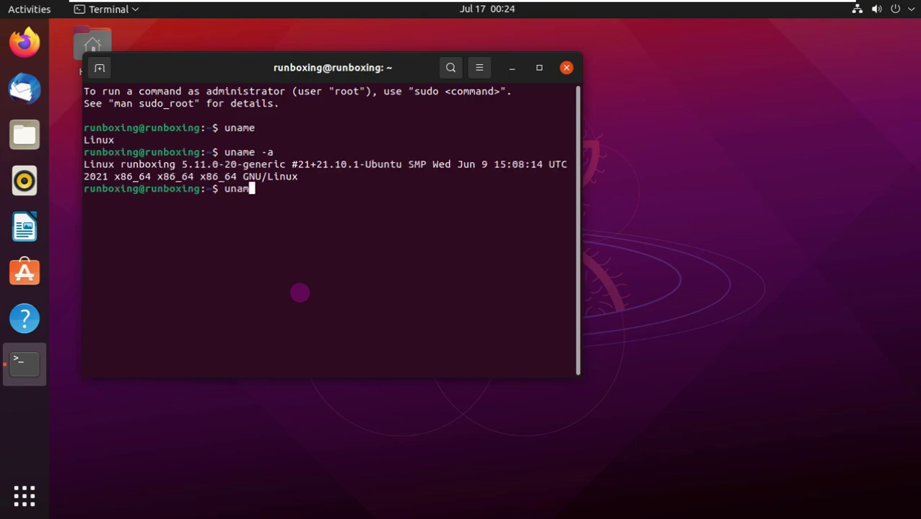
{"action": "type", "text": "uname -i"}
{"action": "key", "text": "Return"}
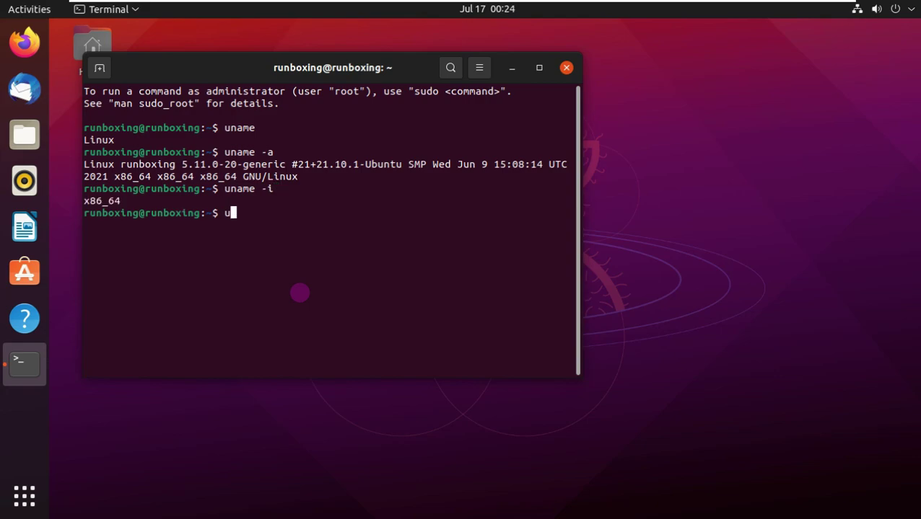
{"action": "type", "text": "uname -o"}
{"action": "key", "text": "Return"}
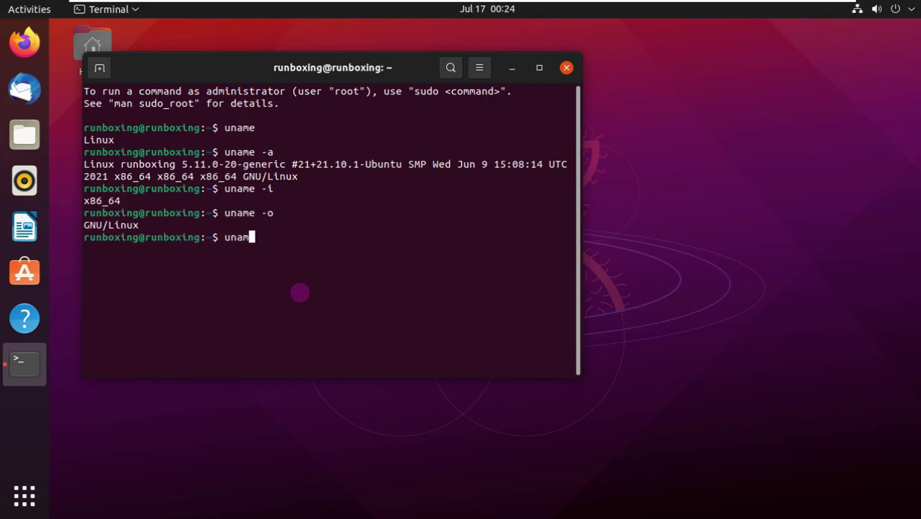
Run uname -s, -v, -n and -r, showing kernel 5.11.0-20-generic, then exit the terminal
{"action": "type", "text": "uname -s"}
{"action": "key", "text": "Return"}
{"action": "type", "text": "unam"}
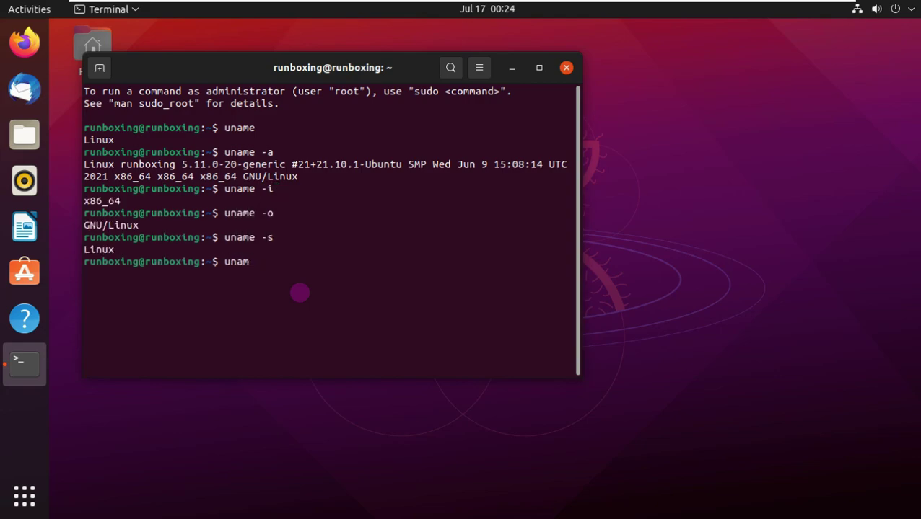
{"action": "type", "text": "e -v"}
{"action": "key", "text": "Return"}
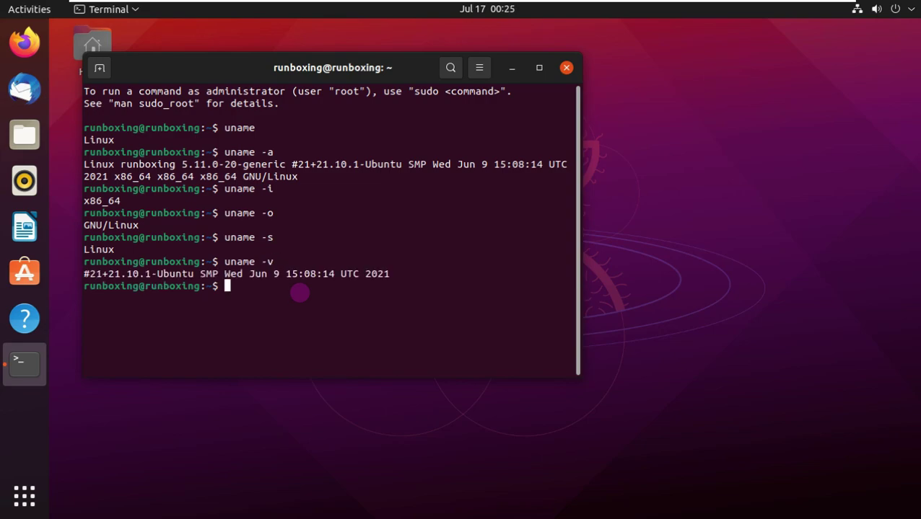
{"action": "type", "text": "uname -n"}
{"action": "key", "text": "Return"}
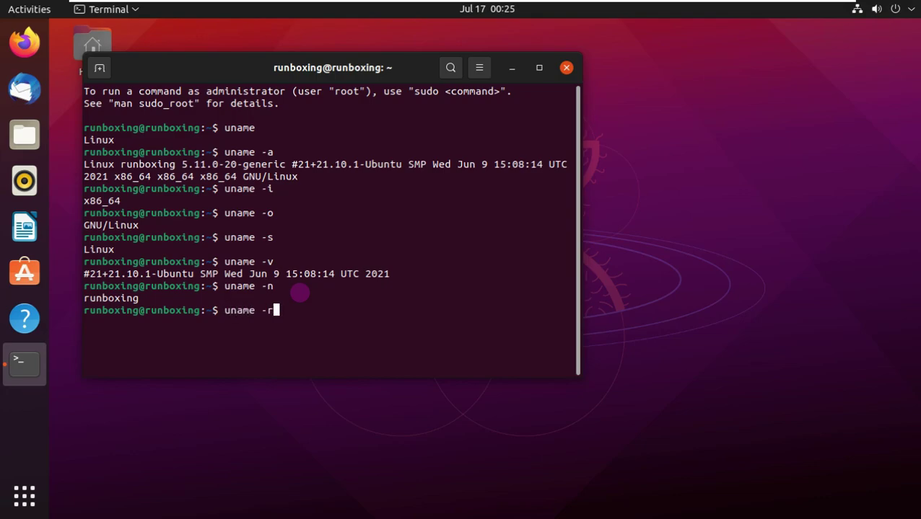
{"action": "key", "text": "Return"}
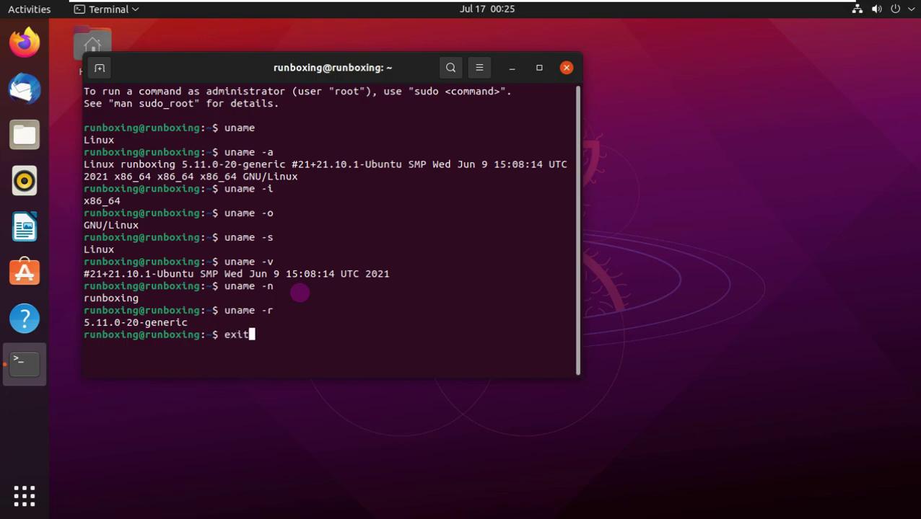
{"action": "key", "text": "Return"}
Launch Software Updater and open its software sources settings
{"action": "left_click", "coordinate": [37, 489]}
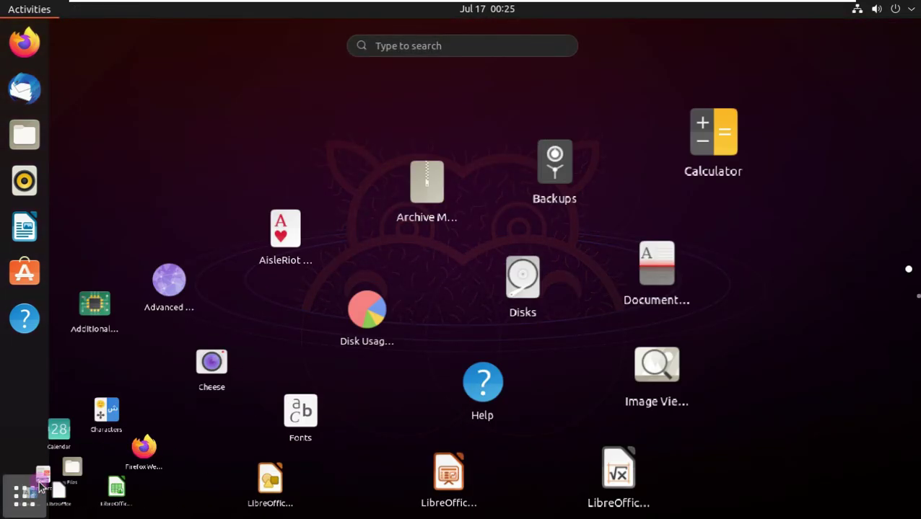
{"action": "scroll", "coordinate": [766, 312], "scroll_direction": "down", "scroll_amount": 1}
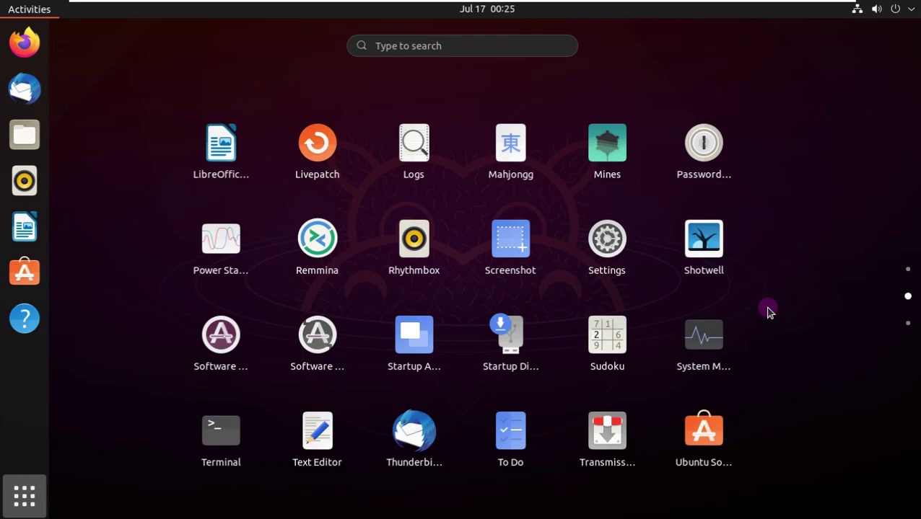
{"action": "left_click", "coordinate": [324, 339]}
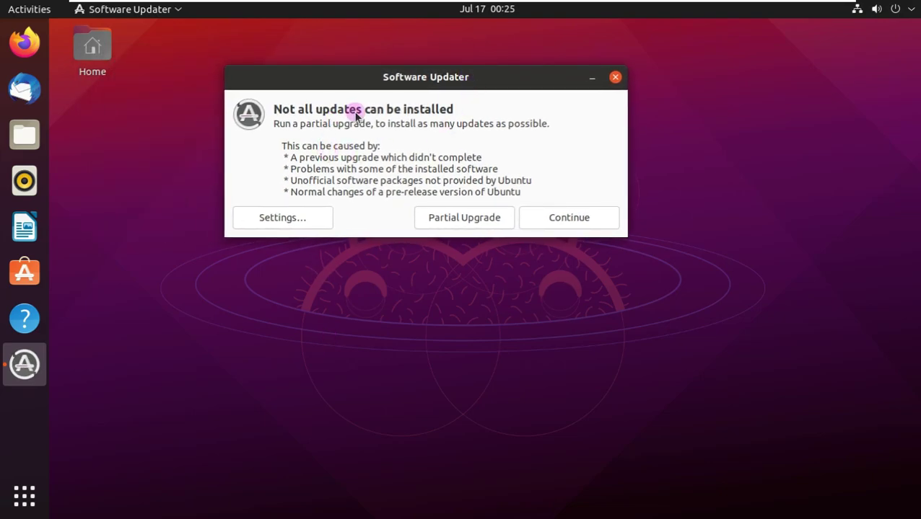
{"action": "left_click", "coordinate": [289, 219]}
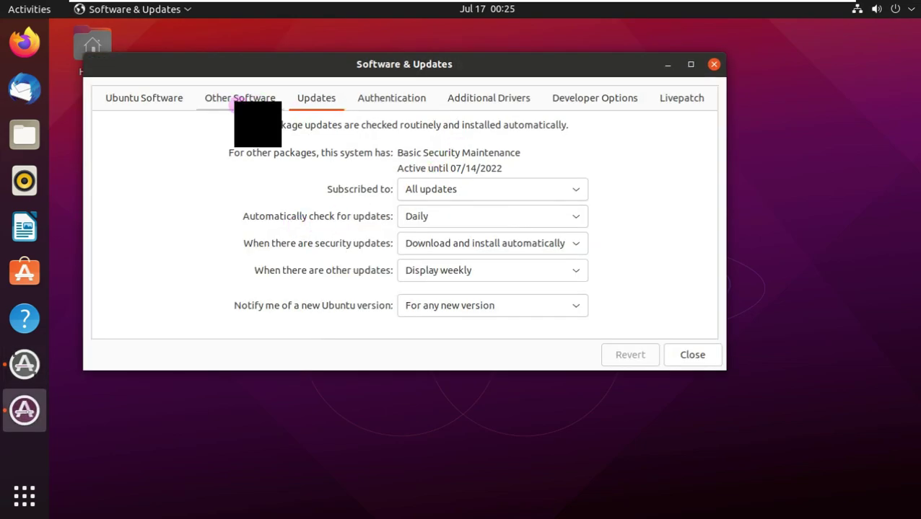
Review every Software & Updates tab, from Ubuntu Software to Livepatch, then close it
{"action": "left_click", "coordinate": [163, 99]}
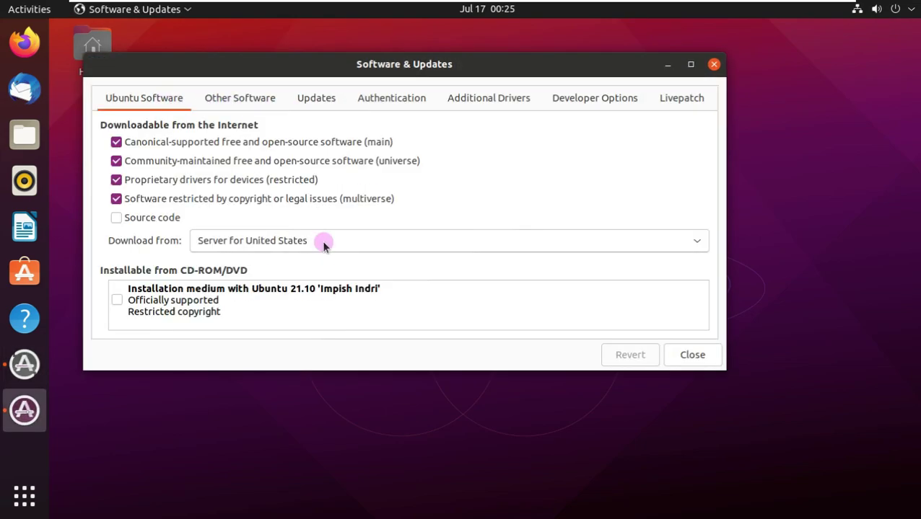
{"action": "left_click", "coordinate": [322, 240]}
{"action": "left_click", "coordinate": [322, 240]}
{"action": "left_click", "coordinate": [240, 98]}
{"action": "left_click", "coordinate": [317, 107]}
{"action": "left_click", "coordinate": [404, 99]}
{"action": "left_click", "coordinate": [509, 102]}
{"action": "left_click", "coordinate": [593, 97]}
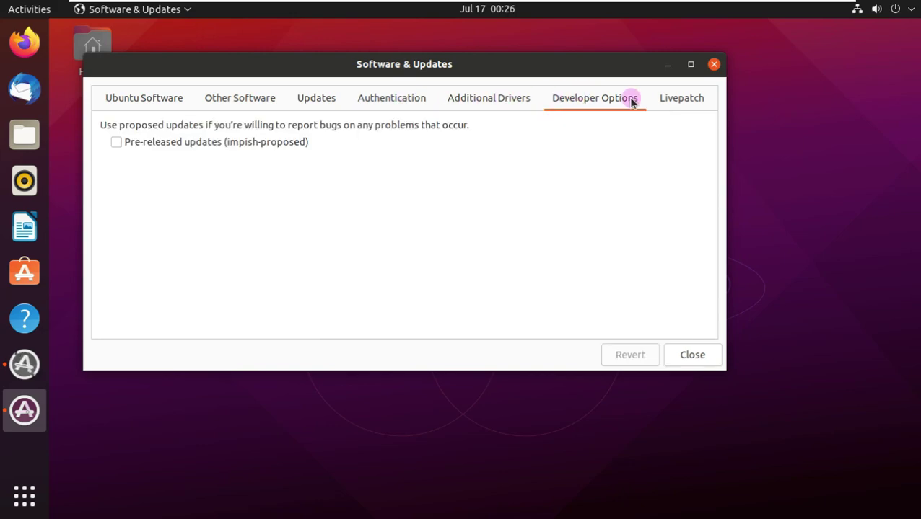
{"action": "left_click", "coordinate": [681, 98]}
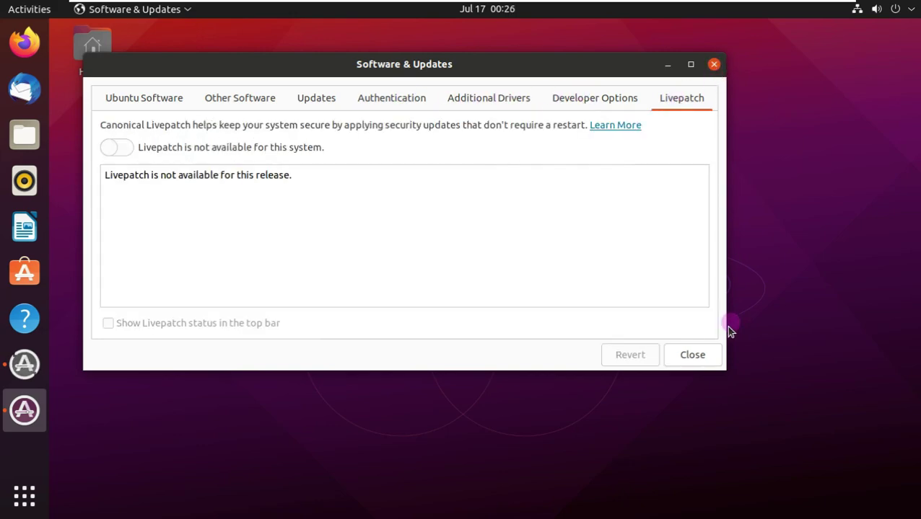
{"action": "left_click", "coordinate": [692, 354]}
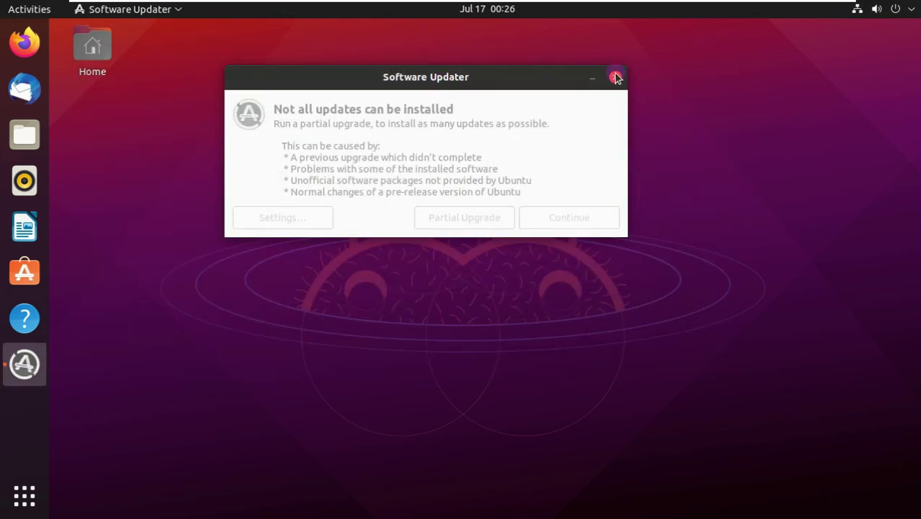
Close the Software Updater's 'Not all updates can be installed' dialog
{"action": "right_click", "coordinate": [26, 361]}
{"action": "left_click", "coordinate": [97, 411]}
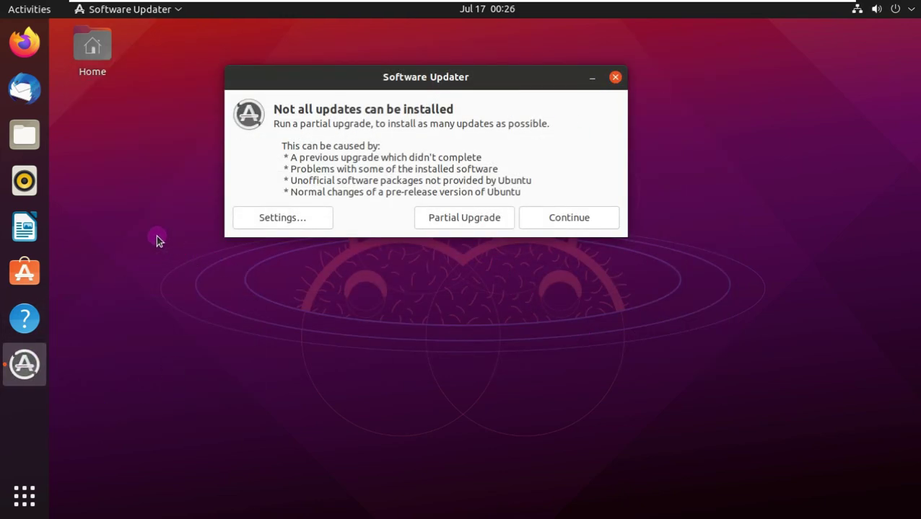
{"action": "left_click", "coordinate": [615, 77]}
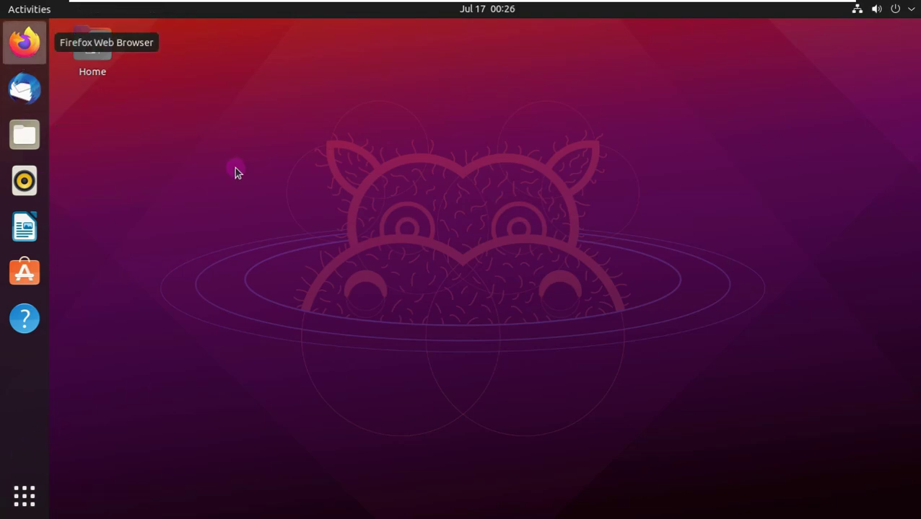
Launch Firefox, close the extra mozilla.org tab and check the version in About Firefox
{"action": "left_click", "coordinate": [25, 42]}
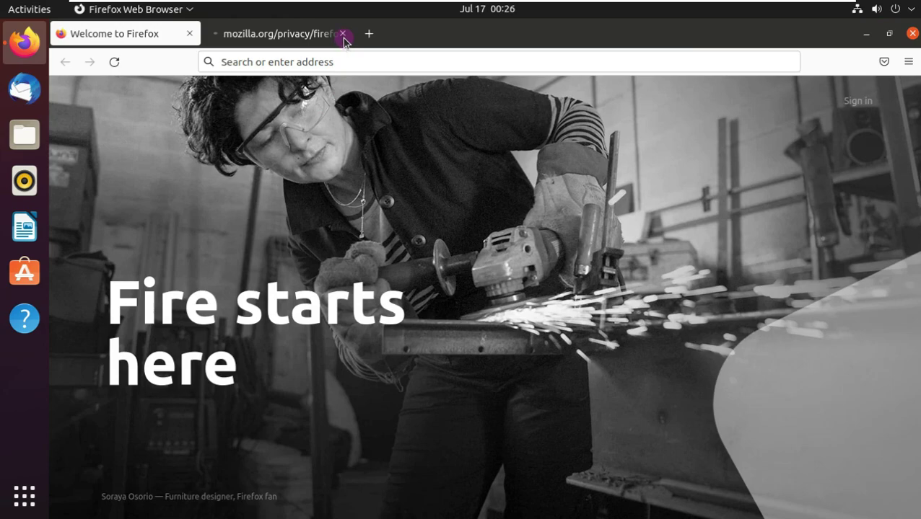
{"action": "left_click", "coordinate": [344, 36]}
{"action": "left_click", "coordinate": [907, 61]}
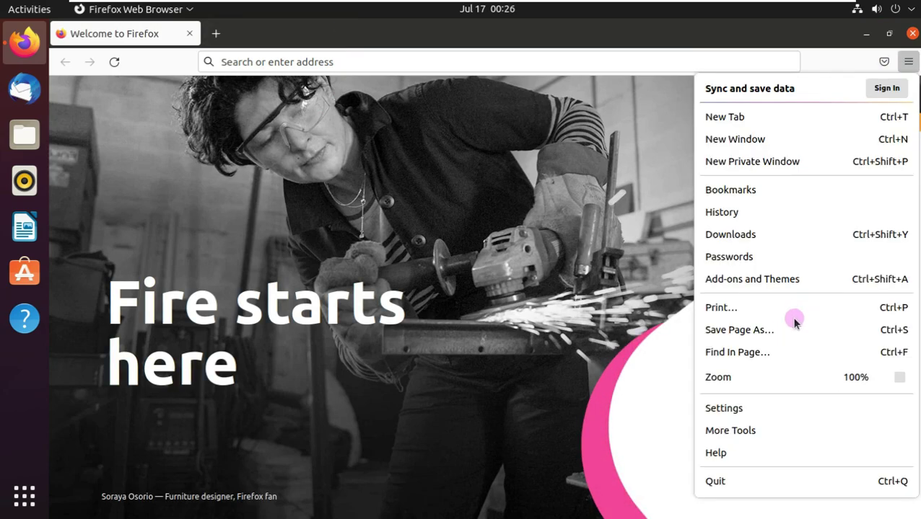
{"action": "left_click", "coordinate": [801, 507]}
{"action": "left_click", "coordinate": [758, 232]}
{"action": "left_click_drag", "start_coordinate": [268, 137], "coordinate": [354, 134]}
{"action": "left_click", "coordinate": [492, 64]}
Open the Debian website from the address bar suggestions
{"action": "left_click", "coordinate": [493, 62]}
{"action": "type", "text": "ub"}
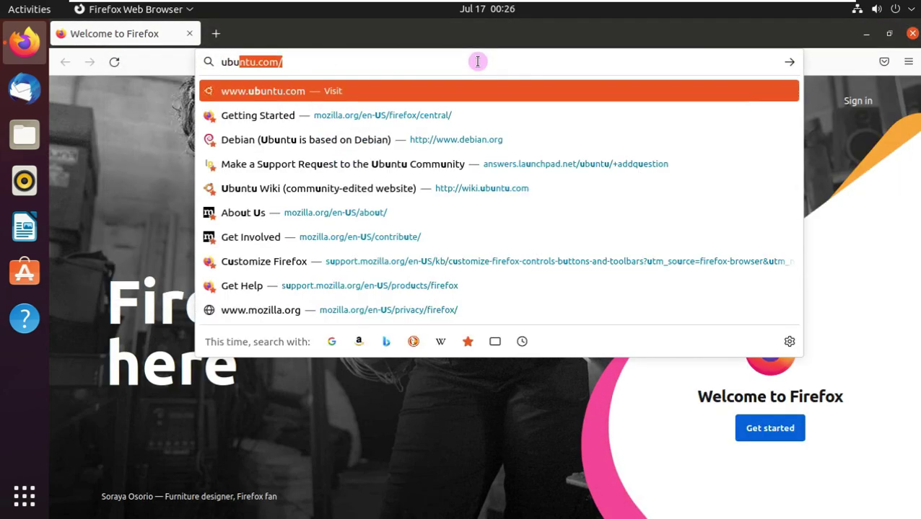
{"action": "type", "text": "untu"}
{"action": "key", "text": "BackSpace"}
{"action": "key", "text": "Down"}
{"action": "key", "text": "Return"}
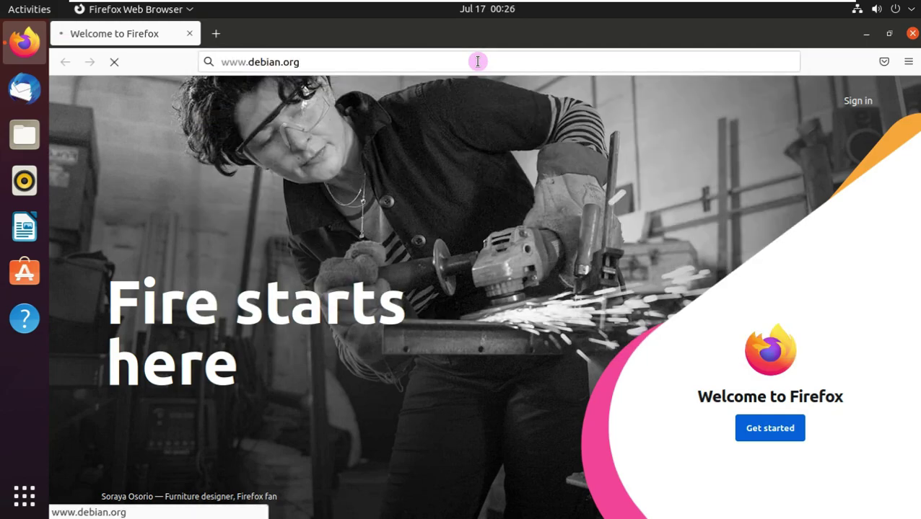
Search Google for 'ubuntu 21.10'
{"action": "left_click", "coordinate": [272, 58]}
{"action": "type", "text": "ub"}
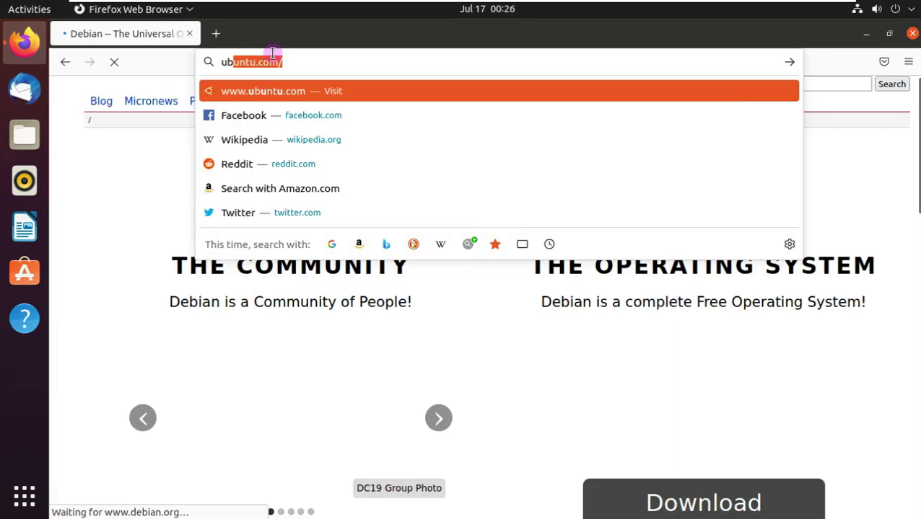
{"action": "type", "text": "untu 21.10"}
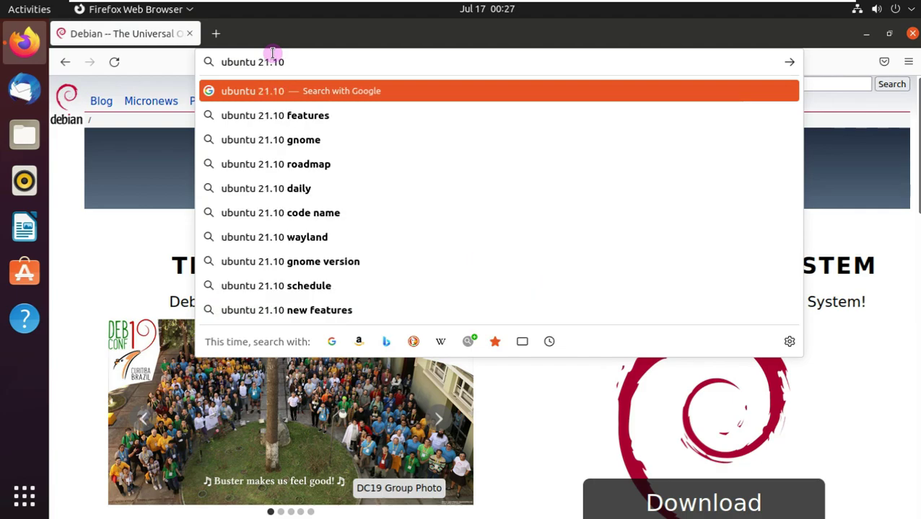
{"action": "key", "text": "Return"}
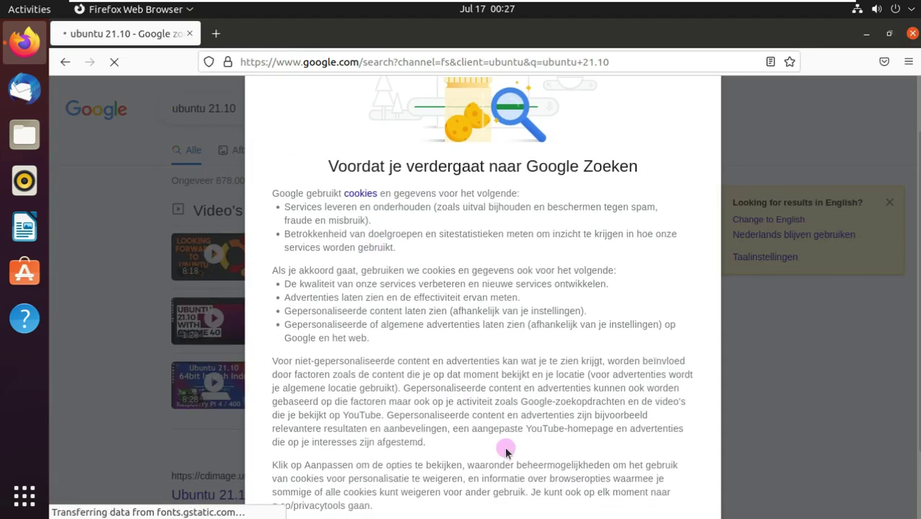
{"action": "scroll", "coordinate": [504, 446], "scroll_direction": "down", "scroll_amount": 3}
Accept Google's cookie terms and highlight a modification date on the daily-build page
{"action": "left_click", "coordinate": [560, 466]}
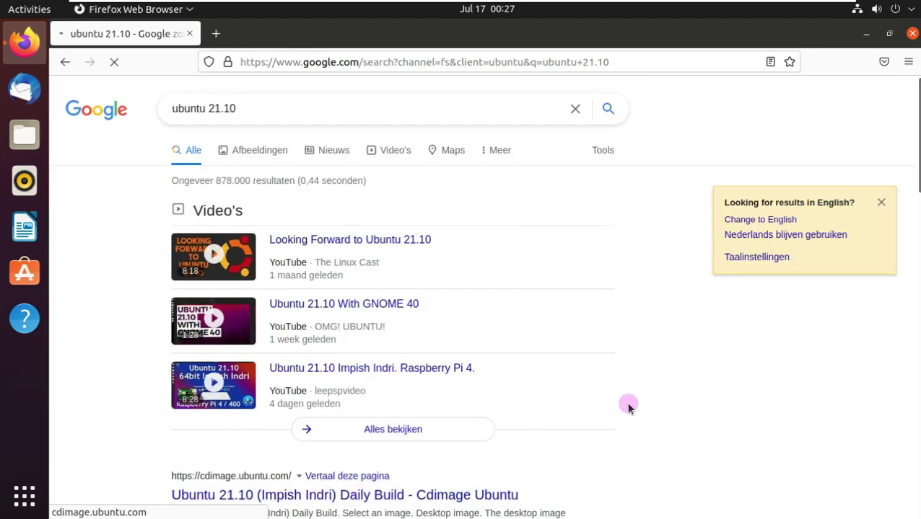
{"action": "scroll", "coordinate": [341, 248], "scroll_direction": "down", "scroll_amount": 5}
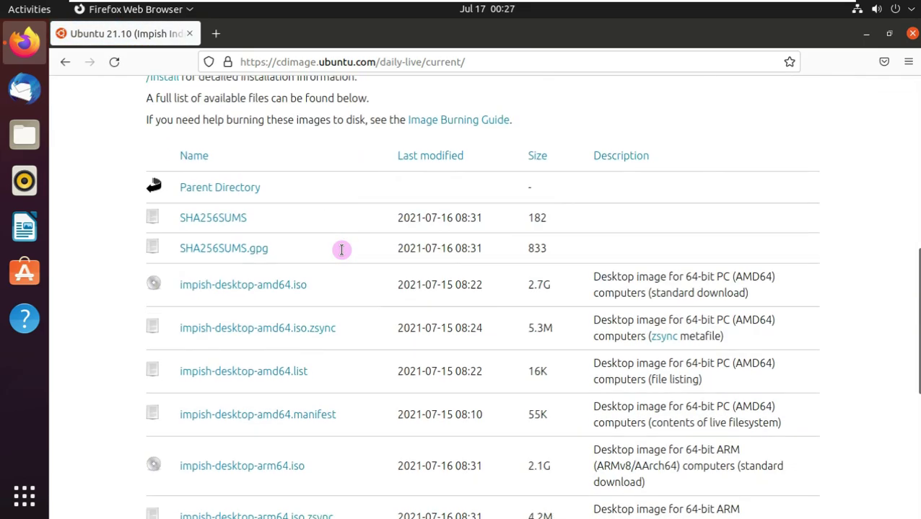
{"action": "left_click_drag", "start_coordinate": [447, 283], "coordinate": [400, 285]}
{"action": "left_click", "coordinate": [434, 286]}
{"action": "left_click_drag", "start_coordinate": [461, 286], "coordinate": [439, 286]}
{"action": "left_click", "coordinate": [451, 289]}
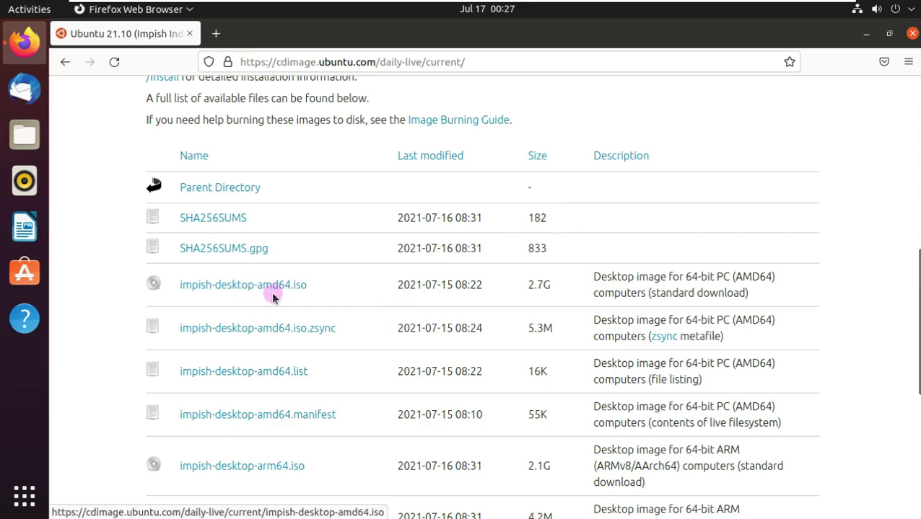
Save impish-desktop-amd64.iso, then cancel the download from the downloads panel
{"action": "left_click", "coordinate": [300, 286]}
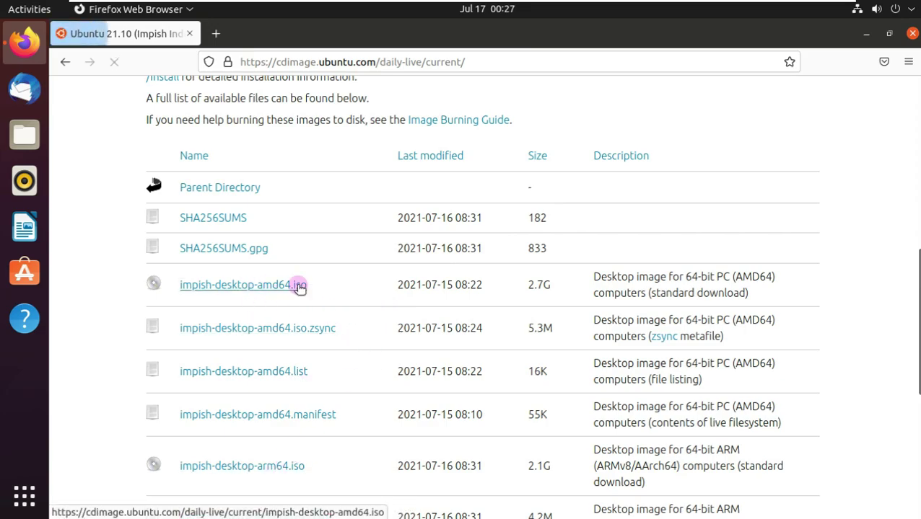
{"action": "key", "text": "Down"}
{"action": "left_click", "coordinate": [383, 280]}
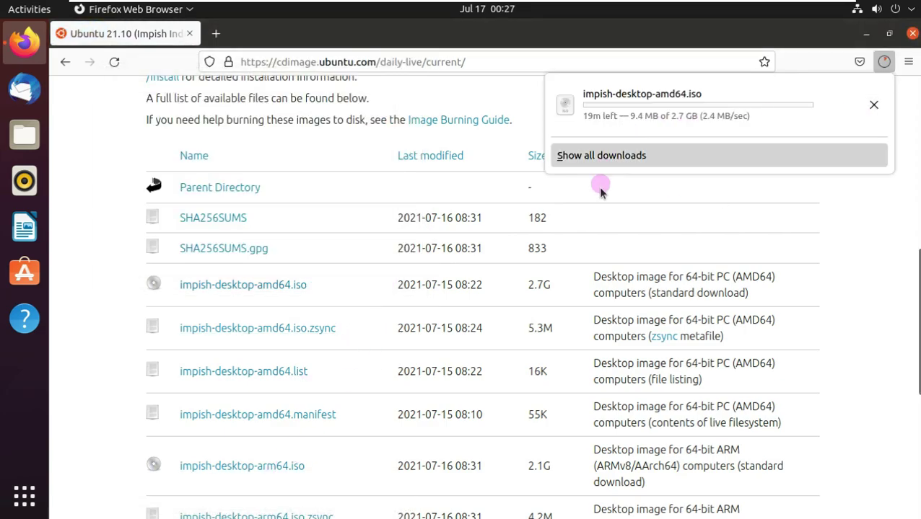
{"action": "left_click", "coordinate": [874, 105]}
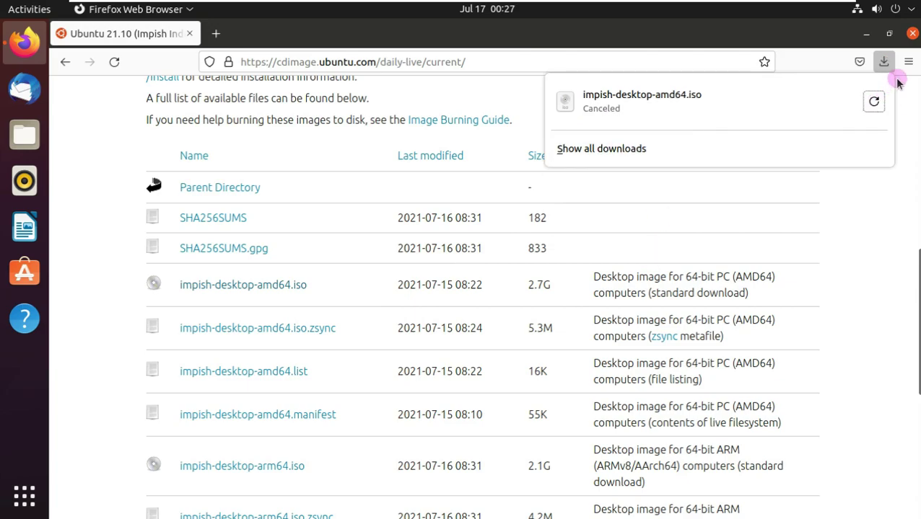
{"action": "scroll", "coordinate": [635, 98], "scroll_direction": "up", "scroll_amount": 15}
{"action": "left_click", "coordinate": [412, 61]}
Search 'gnome 40 ubuntu', switch Google results to English, and scroll through them
{"action": "type", "text": "gnome 40"}
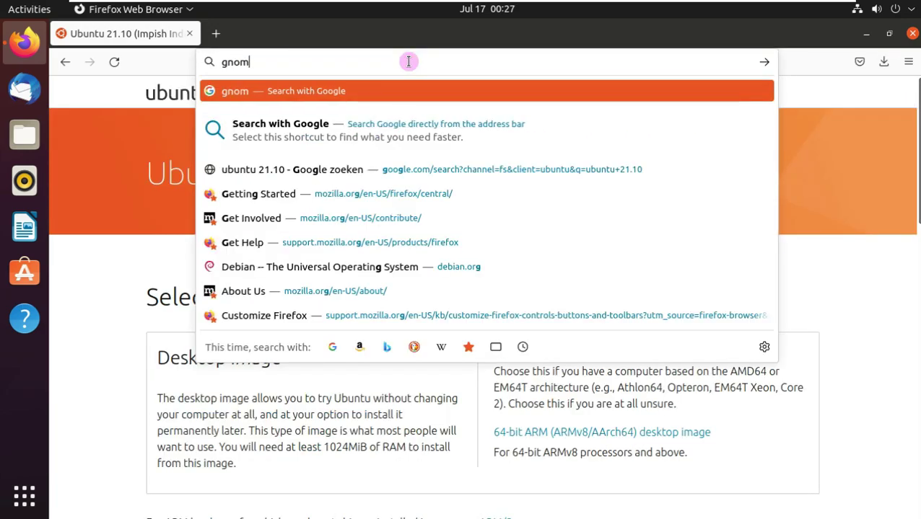
{"action": "left_click", "coordinate": [331, 119]}
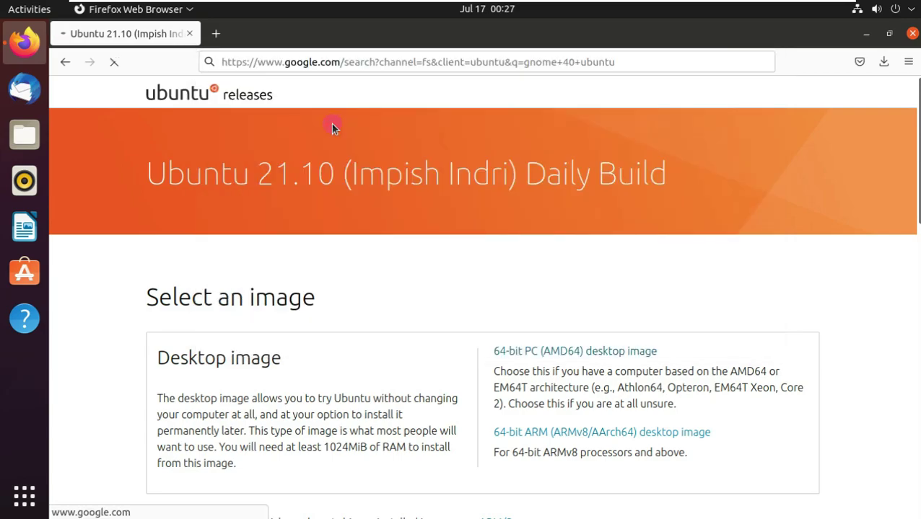
{"action": "scroll", "coordinate": [342, 167], "scroll_direction": "down", "scroll_amount": 2}
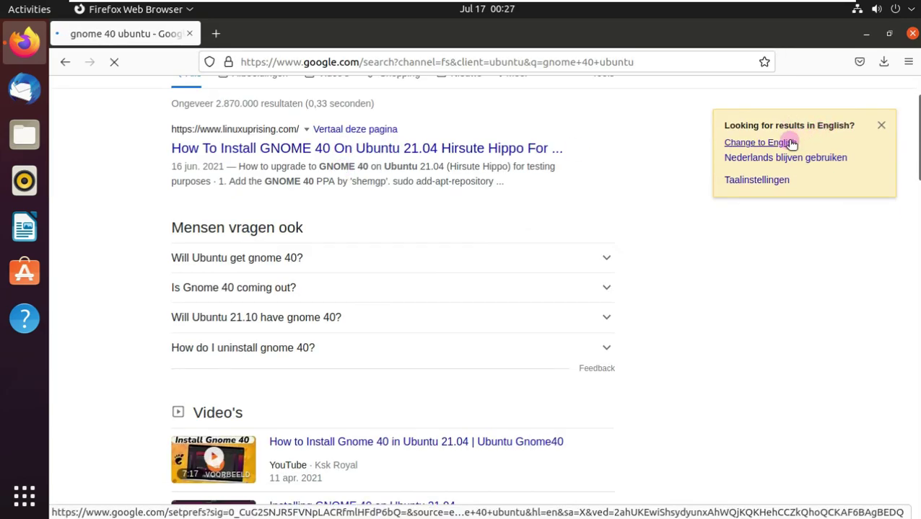
{"action": "left_click", "coordinate": [787, 142]}
{"action": "scroll", "coordinate": [676, 192], "scroll_direction": "down", "scroll_amount": 10}
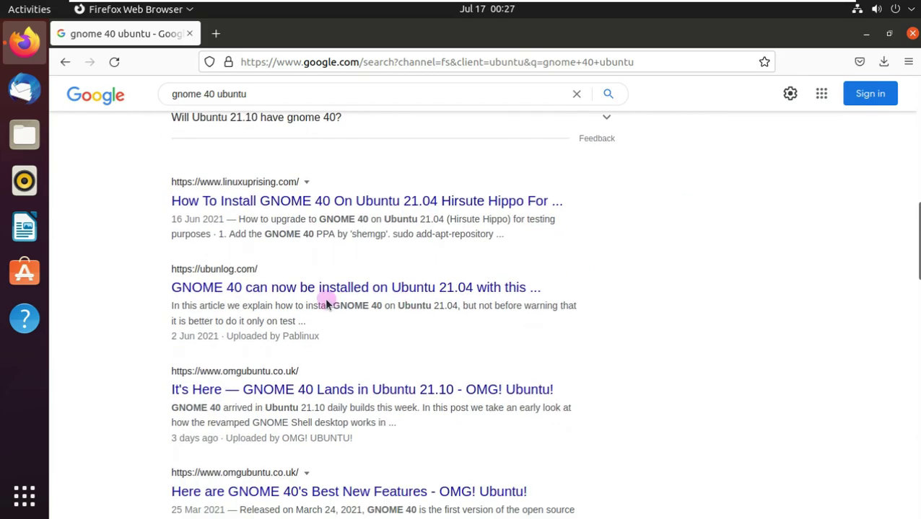
{"action": "scroll", "coordinate": [414, 303], "scroll_direction": "down", "scroll_amount": 1}
{"action": "scroll", "coordinate": [413, 303], "scroll_direction": "down", "scroll_amount": 10}
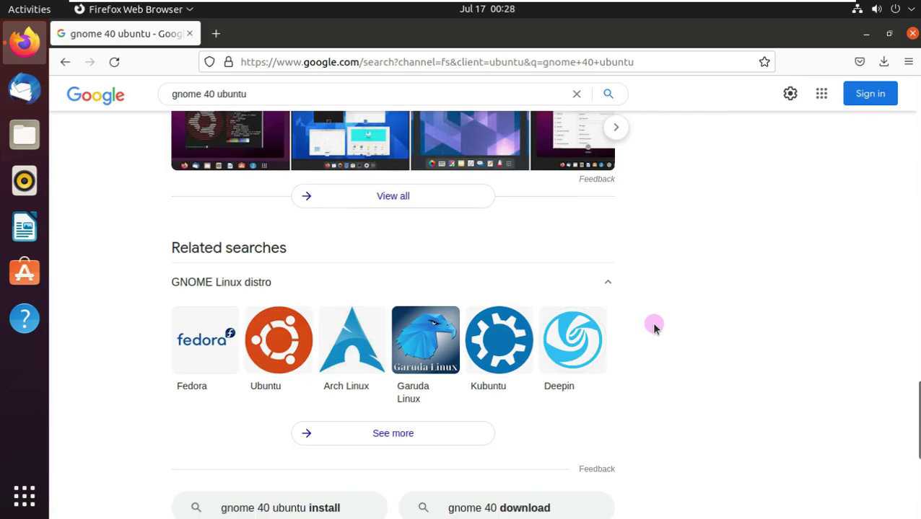
{"action": "scroll", "coordinate": [371, 162], "scroll_direction": "up", "scroll_amount": 12}
{"action": "left_click", "coordinate": [360, 64]}
Load the Runboxing channel at youtube.com/ and accept YouTube's cookie terms
{"action": "type", "text": "youtube.co"}
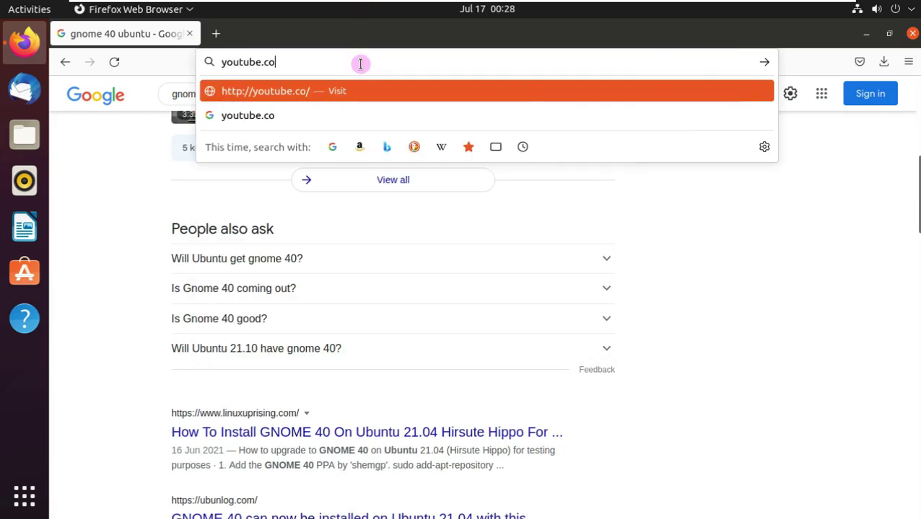
{"action": "type", "text": "m/Runboxing"}
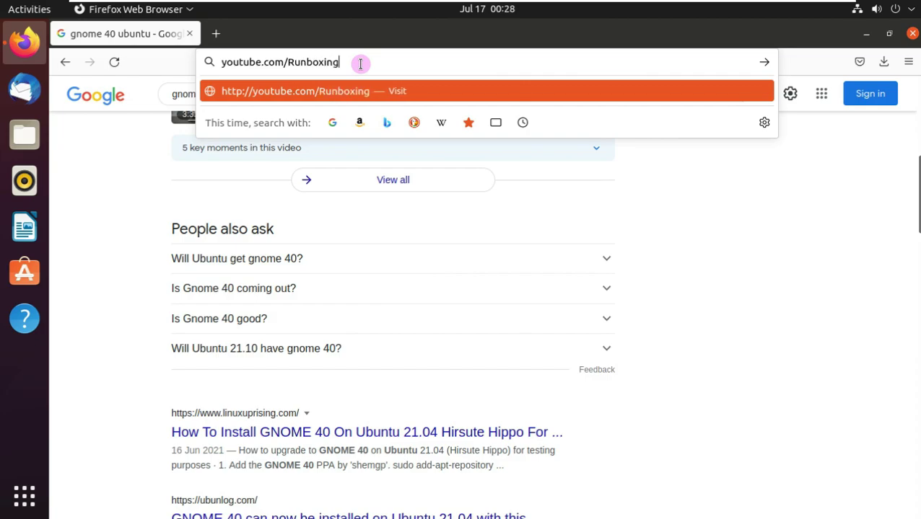
{"action": "key", "text": "Return"}
{"action": "scroll", "coordinate": [545, 261], "scroll_direction": "down", "scroll_amount": 3}
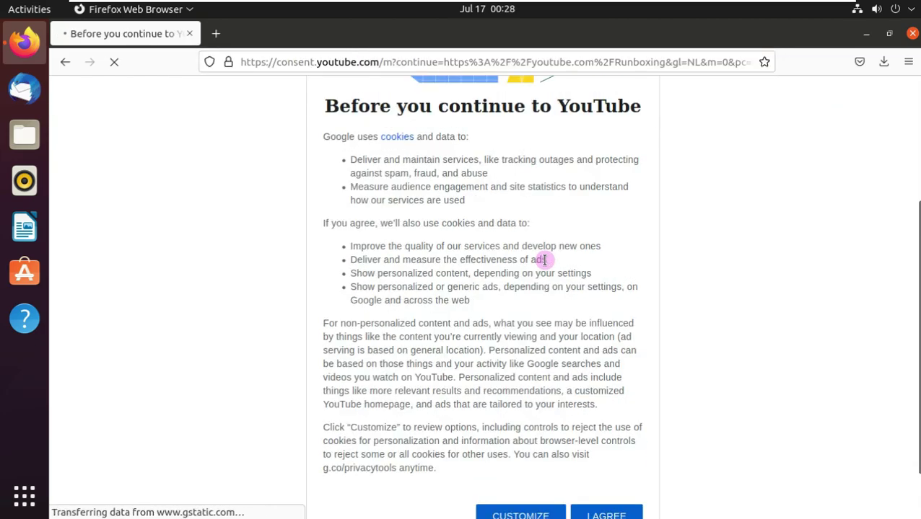
{"action": "scroll", "coordinate": [544, 261], "scroll_direction": "down", "scroll_amount": 2}
{"action": "left_click", "coordinate": [598, 459]}
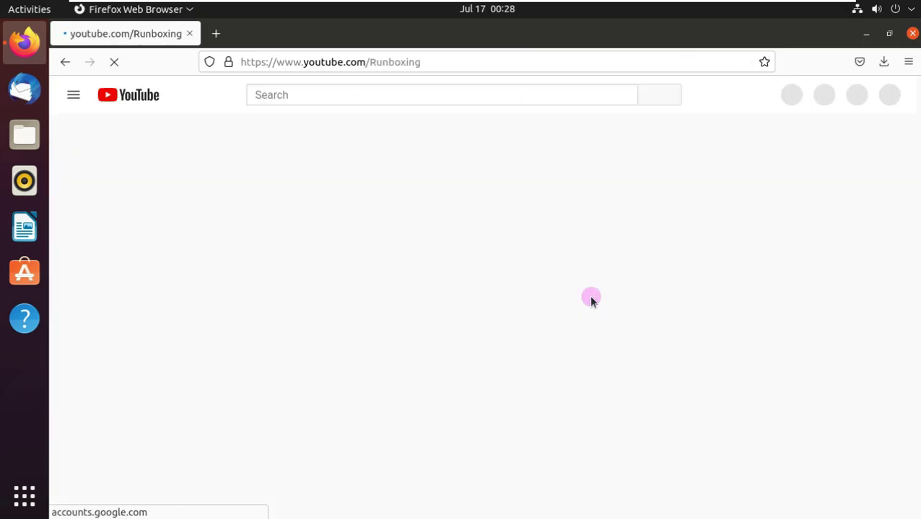
View the channel's uploads, subscribe, and read its About page and upload schedule
{"action": "left_click", "coordinate": [292, 340]}
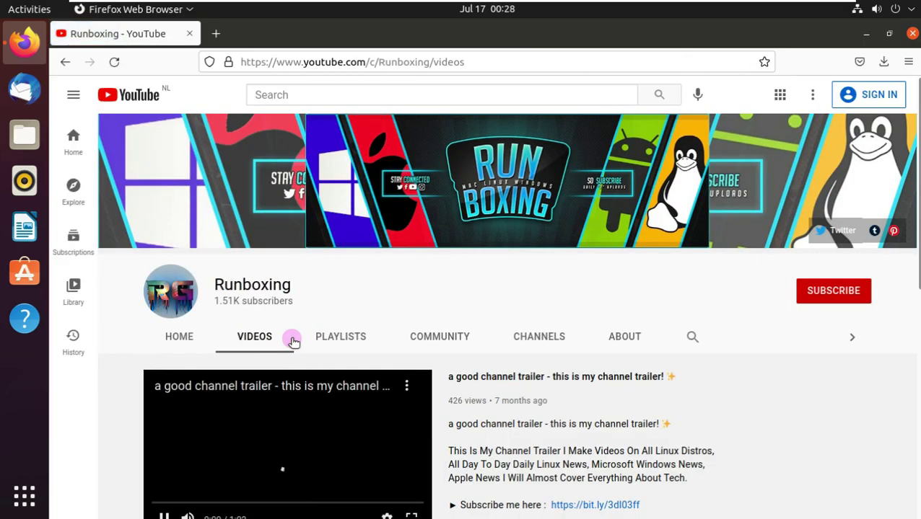
{"action": "left_click", "coordinate": [813, 302]}
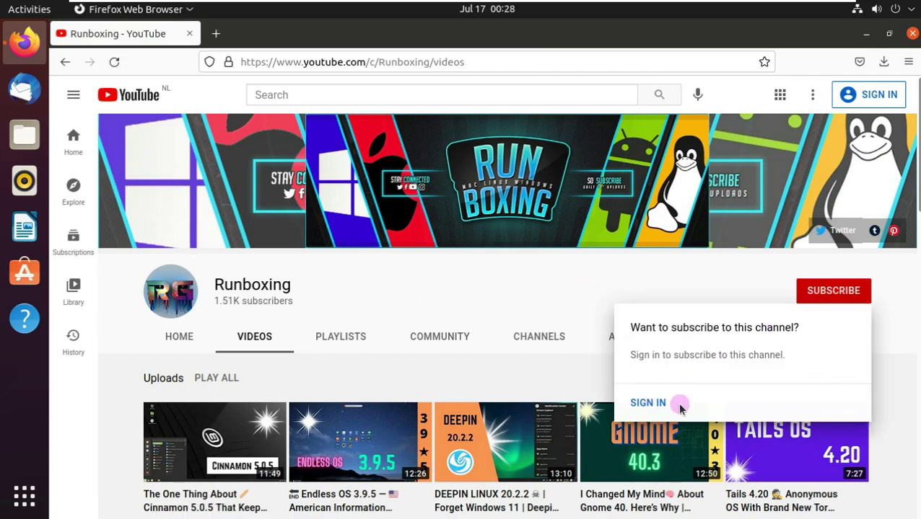
{"action": "left_click", "coordinate": [612, 332]}
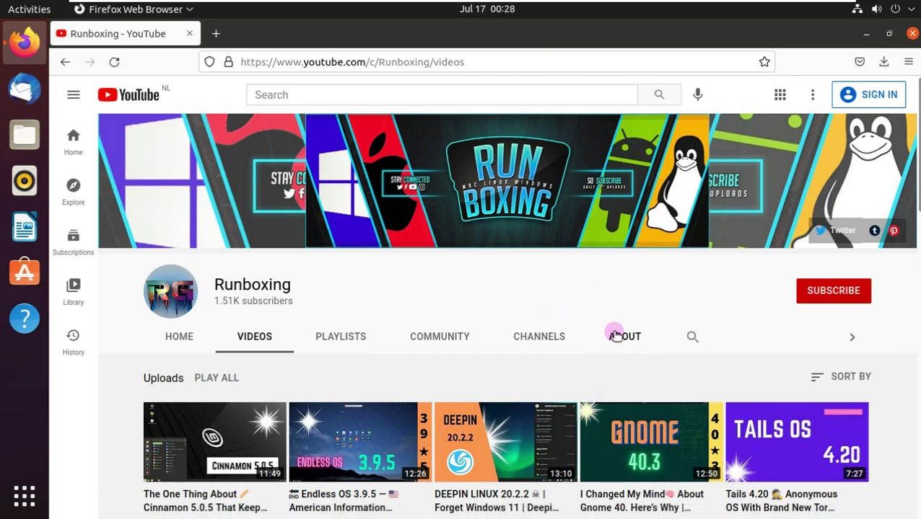
{"action": "scroll", "coordinate": [613, 334], "scroll_direction": "down", "scroll_amount": 4}
{"action": "scroll", "coordinate": [465, 339], "scroll_direction": "down", "scroll_amount": 2}
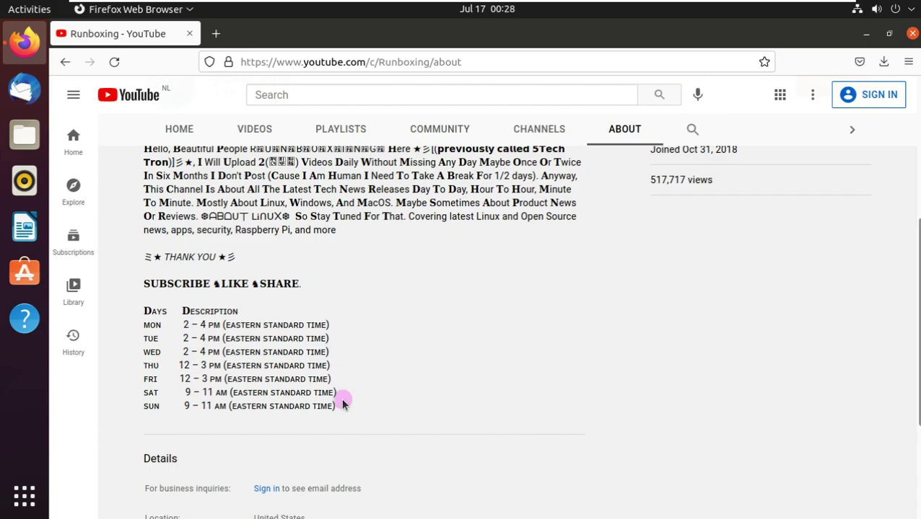
{"action": "left_click_drag", "start_coordinate": [336, 408], "coordinate": [141, 311]}
{"action": "scroll", "coordinate": [339, 329], "scroll_direction": "down", "scroll_amount": 5}
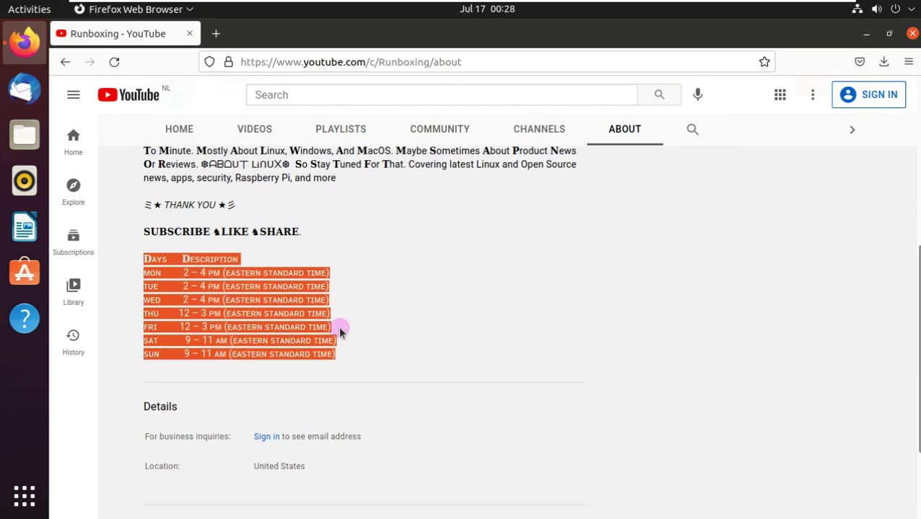
{"action": "scroll", "coordinate": [335, 312], "scroll_direction": "up", "scroll_amount": 10}
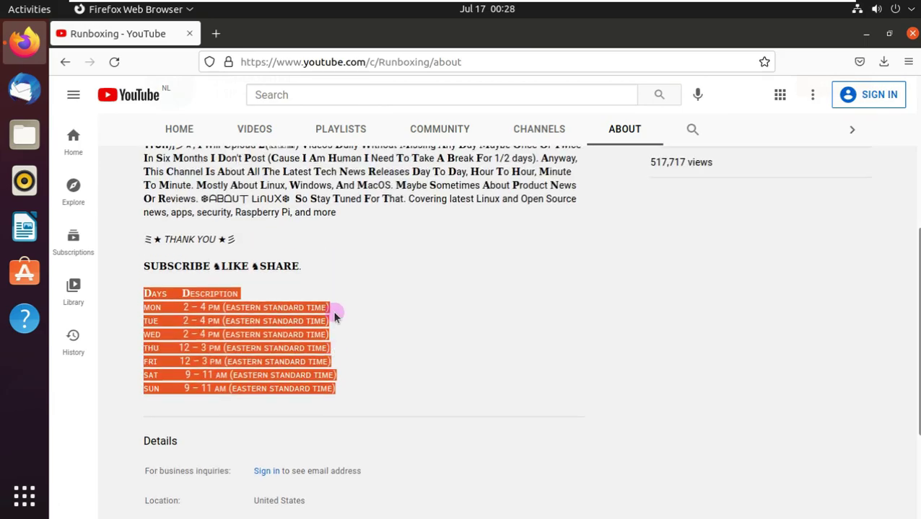
Retry subscribing, close Firefox, and bring up the application grid
{"action": "left_click", "coordinate": [826, 288]}
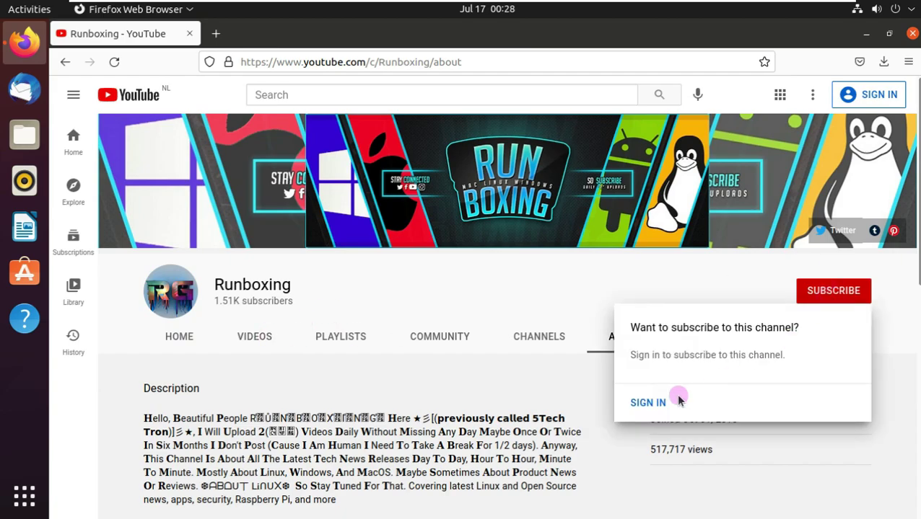
{"action": "left_click", "coordinate": [912, 35]}
{"action": "left_click", "coordinate": [24, 494]}
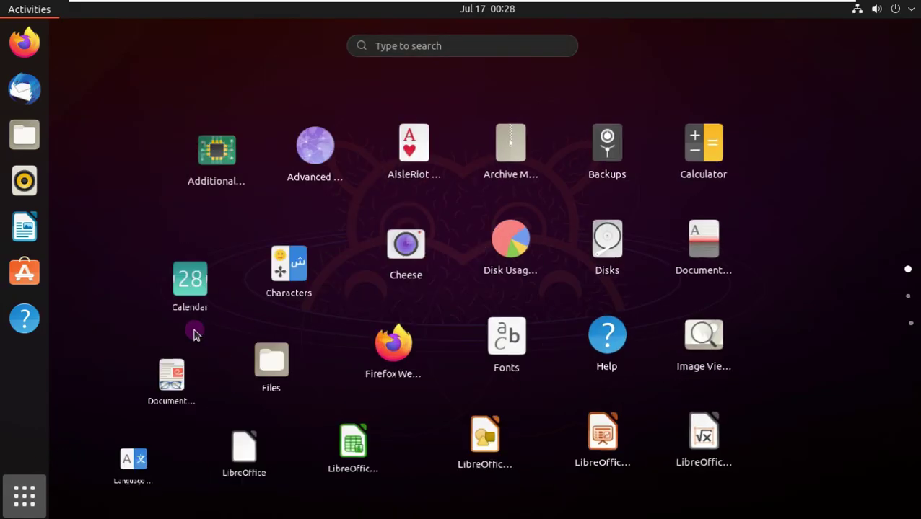
Launch Ubuntu Software, move its window, and glance at the calendar panel
{"action": "left_click", "coordinate": [26, 273]}
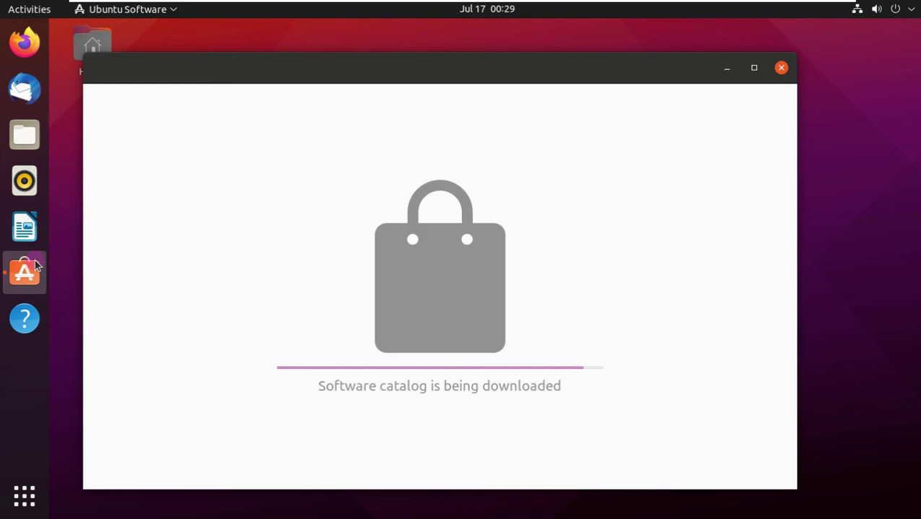
{"action": "left_click_drag", "start_coordinate": [422, 58], "coordinate": [468, 48]}
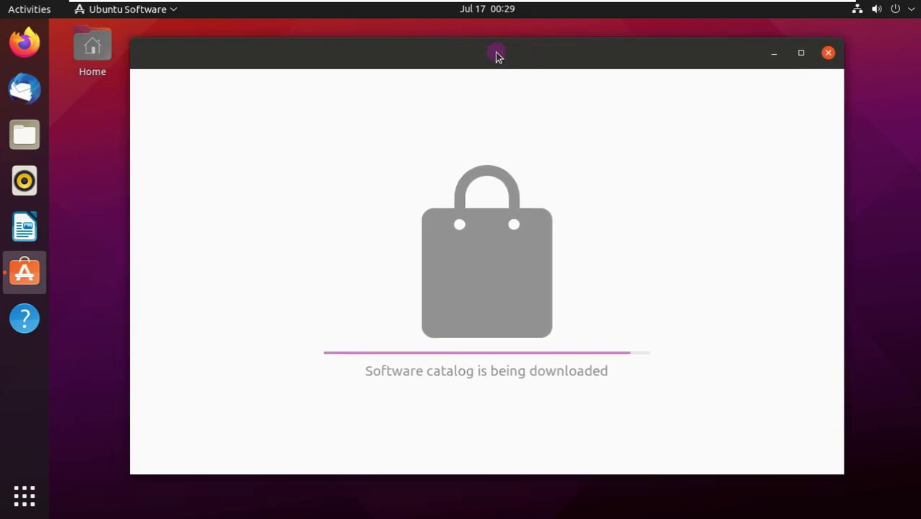
{"action": "left_click", "coordinate": [510, 12]}
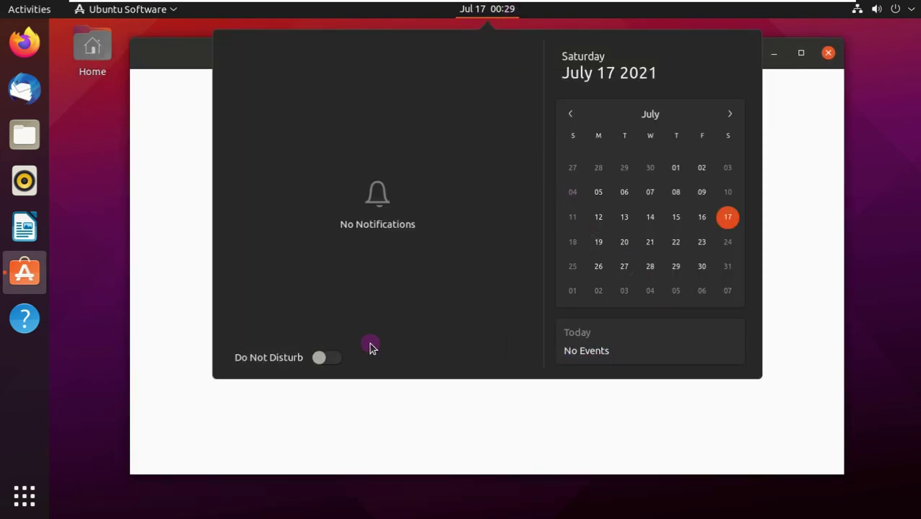
{"action": "left_click", "coordinate": [860, 220]}
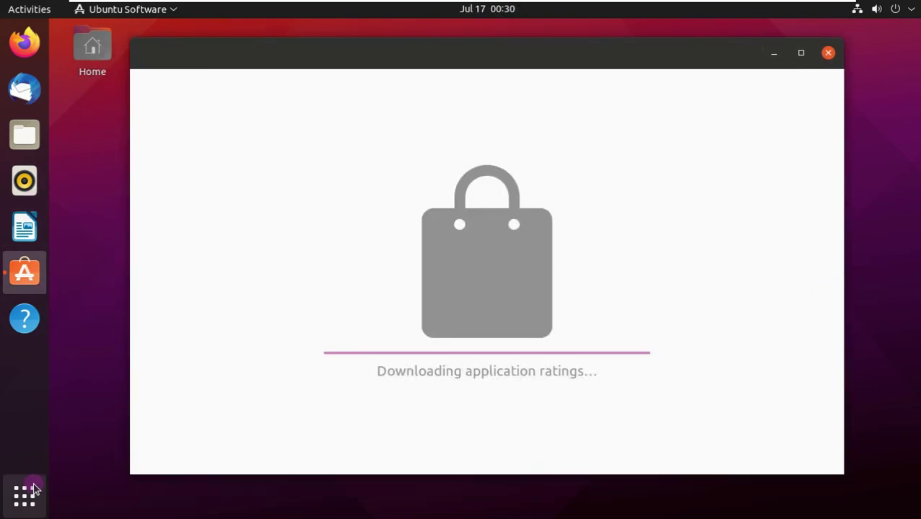
Browse the application grid and the Utilities folder while the catalog downloads
{"action": "left_click", "coordinate": [25, 493]}
{"action": "scroll", "coordinate": [264, 321], "scroll_direction": "down", "scroll_amount": 1}
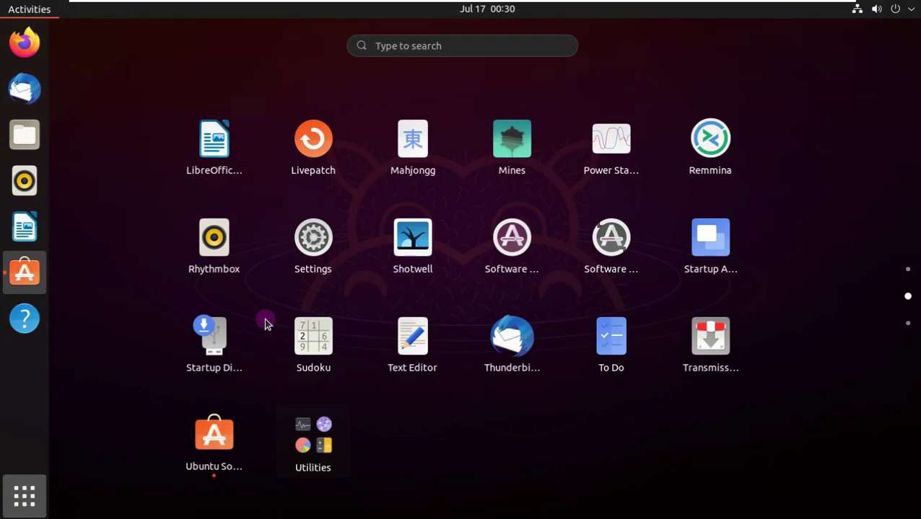
{"action": "left_click", "coordinate": [303, 427]}
{"action": "scroll", "coordinate": [353, 388], "scroll_direction": "down", "scroll_amount": 1}
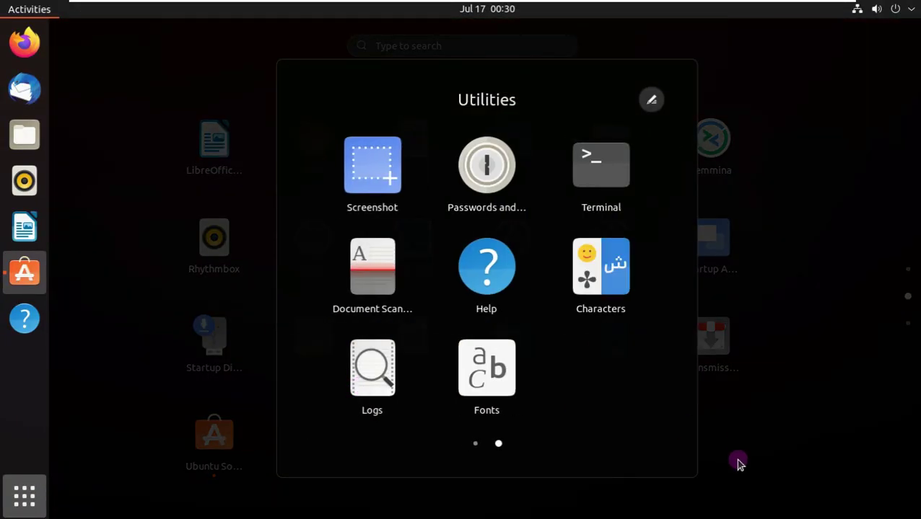
{"action": "left_click", "coordinate": [654, 449]}
{"action": "scroll", "coordinate": [628, 432], "scroll_direction": "down", "scroll_amount": 1}
{"action": "scroll", "coordinate": [612, 428], "scroll_direction": "up", "scroll_amount": 2}
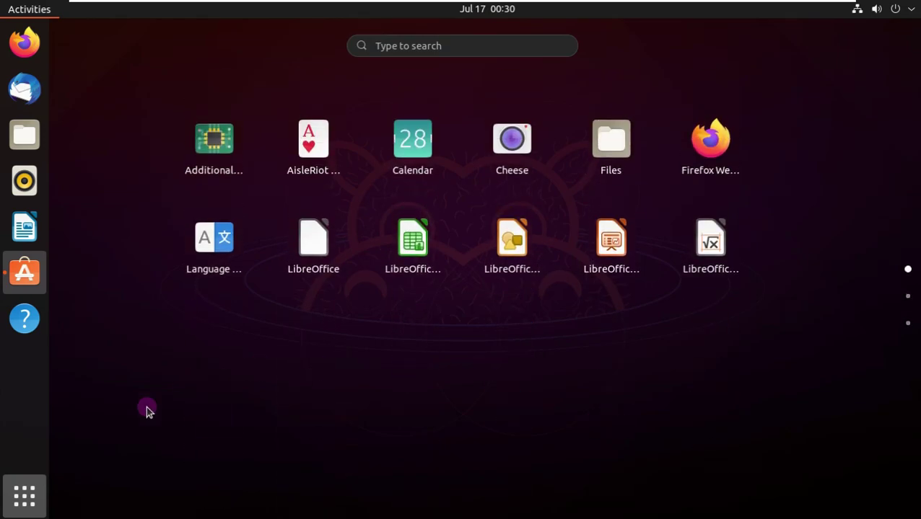
{"action": "left_click", "coordinate": [36, 501]}
Check Ubuntu Software's Updates, return to Explore, then list installed applications
{"action": "left_click", "coordinate": [584, 55]}
{"action": "left_click", "coordinate": [417, 50]}
{"action": "left_click", "coordinate": [465, 51]}
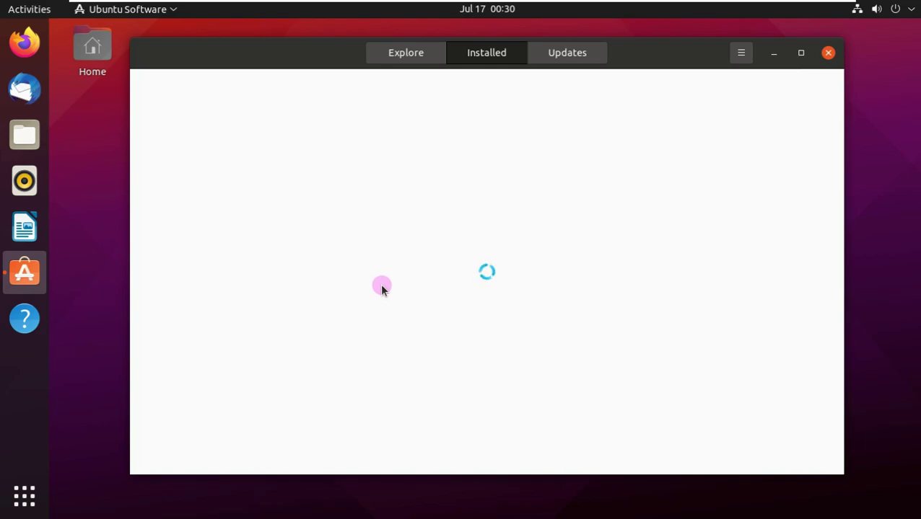
Check the installed GNOME Mahjongg and System Monitor details pages
{"action": "scroll", "coordinate": [393, 256], "scroll_direction": "down", "scroll_amount": 1}
{"action": "scroll", "coordinate": [405, 240], "scroll_direction": "down", "scroll_amount": 7}
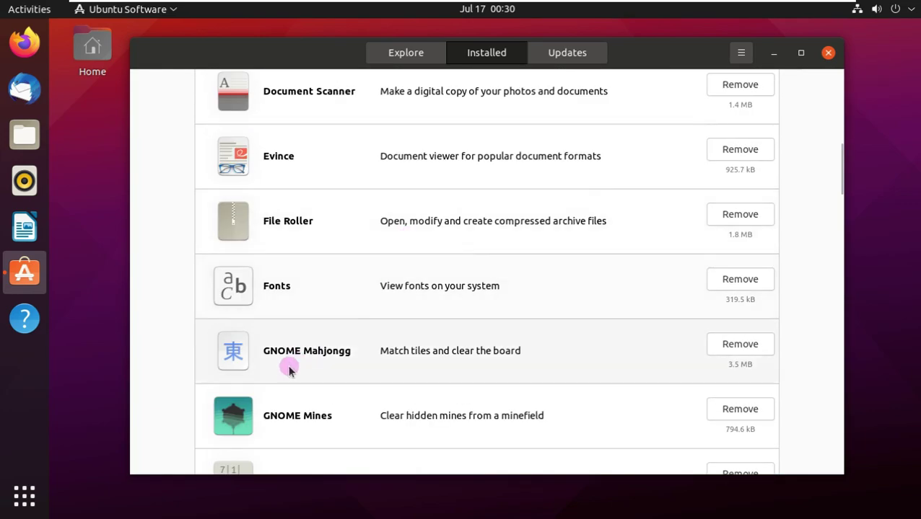
{"action": "scroll", "coordinate": [309, 404], "scroll_direction": "down", "scroll_amount": 3}
{"action": "scroll", "coordinate": [328, 289], "scroll_direction": "up", "scroll_amount": 1}
{"action": "left_click", "coordinate": [319, 226]}
{"action": "scroll", "coordinate": [468, 187], "scroll_direction": "down", "scroll_amount": 10}
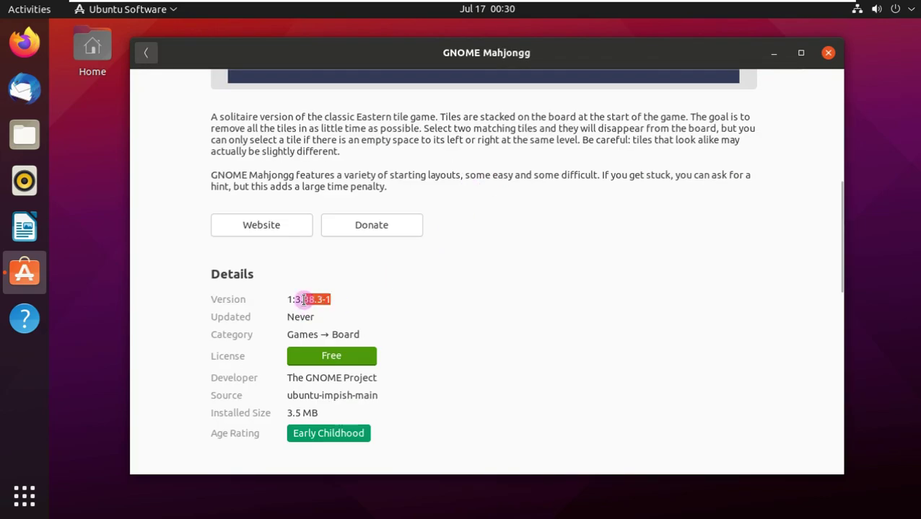
{"action": "left_click", "coordinate": [145, 52]}
{"action": "scroll", "coordinate": [303, 311], "scroll_direction": "down", "scroll_amount": 10}
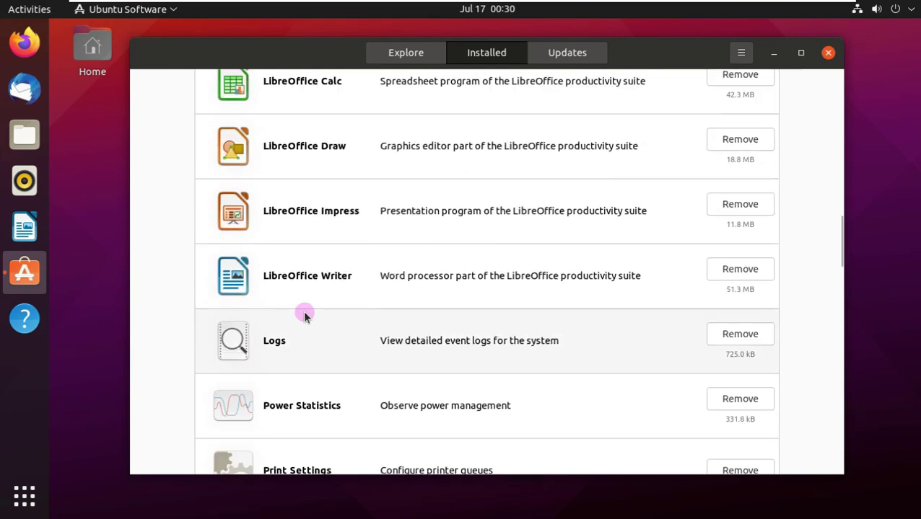
{"action": "scroll", "coordinate": [304, 312], "scroll_direction": "down", "scroll_amount": 5}
{"action": "left_click", "coordinate": [303, 230]}
{"action": "scroll", "coordinate": [304, 238], "scroll_direction": "down", "scroll_amount": 5}
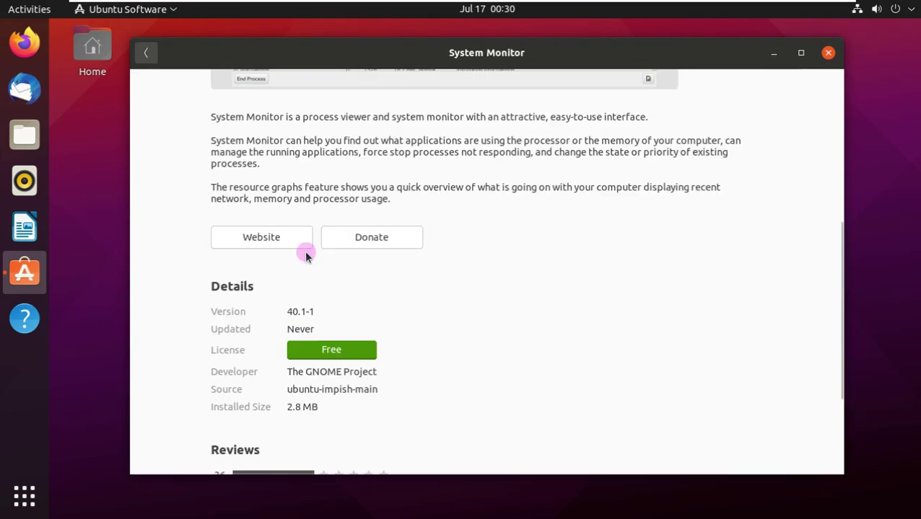
{"action": "left_click", "coordinate": [147, 53]}
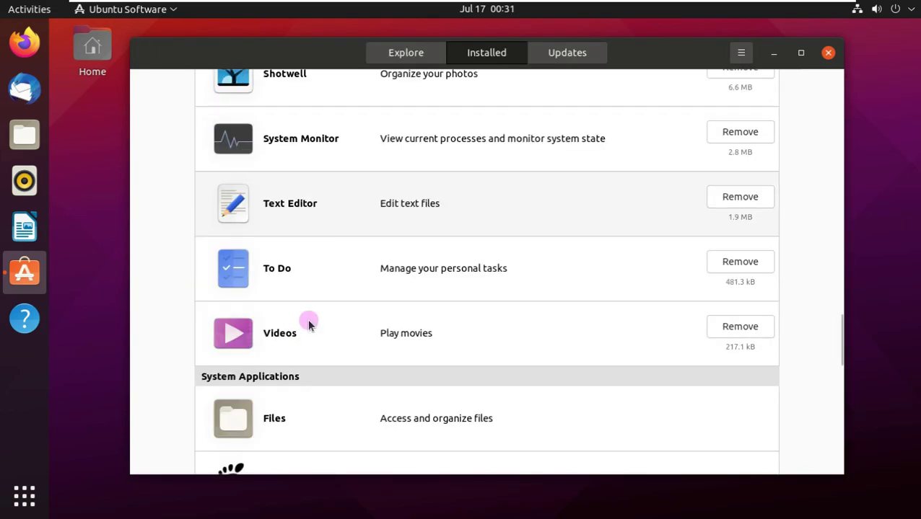
Check the Videos and Files details, noting Files version 1:3.38.2-1ubuntu3
{"action": "left_click", "coordinate": [307, 319]}
{"action": "scroll", "coordinate": [292, 259], "scroll_direction": "down", "scroll_amount": 5}
{"action": "left_click", "coordinate": [149, 52]}
{"action": "left_click", "coordinate": [243, 300]}
{"action": "scroll", "coordinate": [277, 286], "scroll_direction": "down", "scroll_amount": 8}
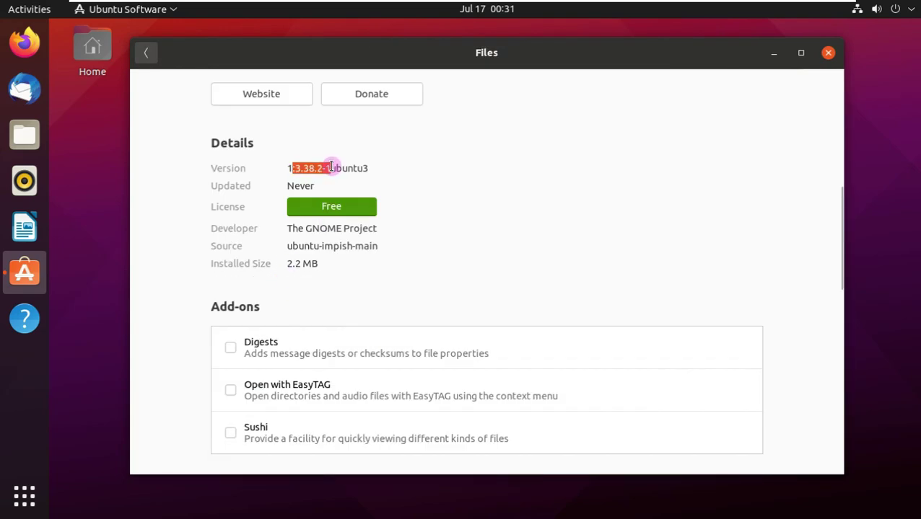
{"action": "left_click", "coordinate": [146, 52]}
Check GNOME Software version 3.38.1-1 and the Snap Store details
{"action": "scroll", "coordinate": [304, 351], "scroll_direction": "down", "scroll_amount": 4}
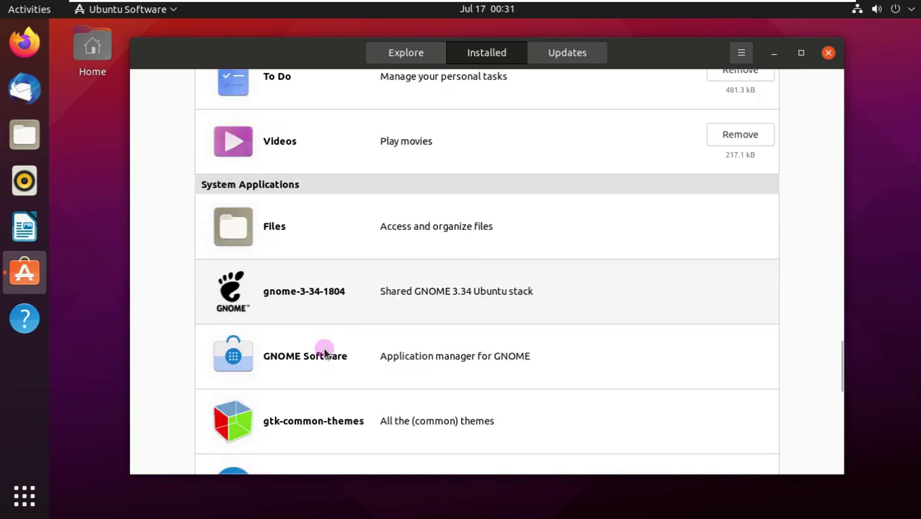
{"action": "left_click", "coordinate": [324, 347]}
{"action": "scroll", "coordinate": [328, 295], "scroll_direction": "down", "scroll_amount": 5}
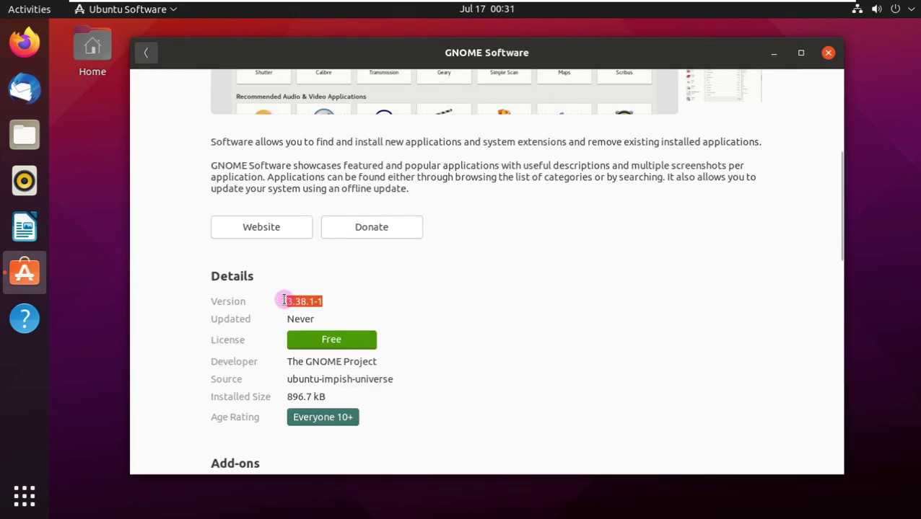
{"action": "left_click", "coordinate": [151, 54]}
{"action": "scroll", "coordinate": [281, 289], "scroll_direction": "down", "scroll_amount": 10}
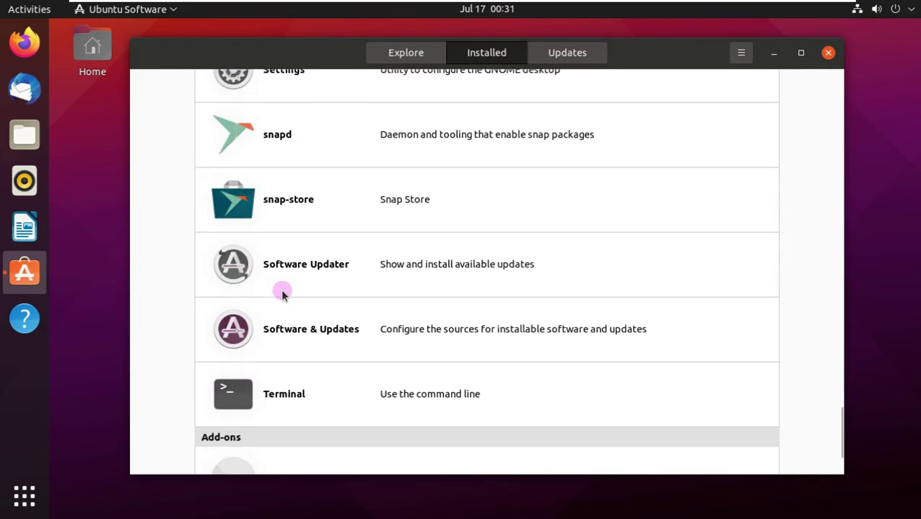
{"action": "left_click", "coordinate": [562, 71]}
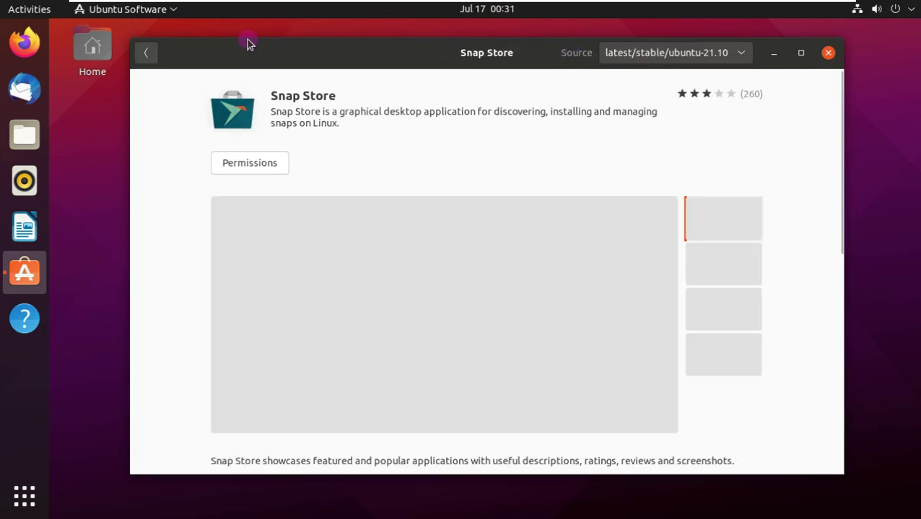
{"action": "key", "text": "alt+Left"}
View the updates list, close Ubuntu Software, and show the application grid
{"action": "left_click", "coordinate": [561, 54]}
{"action": "left_click", "coordinate": [828, 52]}
{"action": "key", "text": "super+a"}
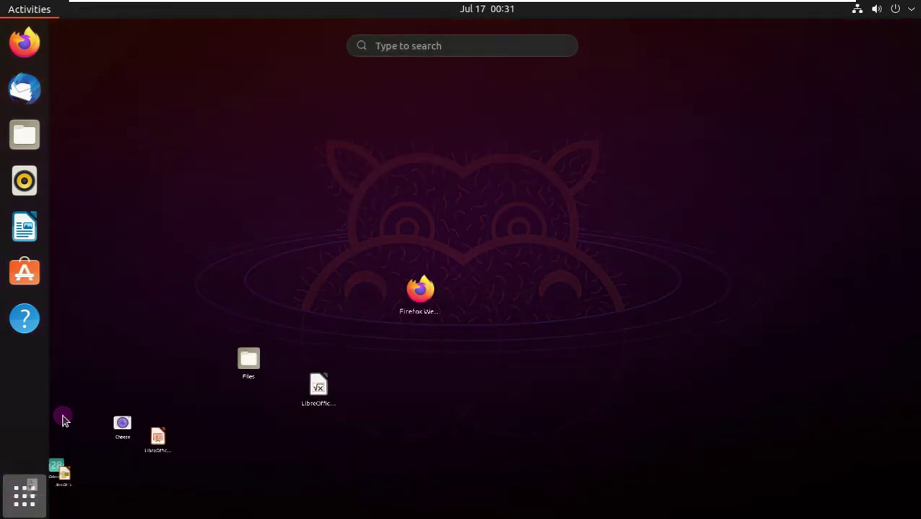
In Settings' About page, highlight the OS Name and GNOME version 40.2.0
{"action": "scroll", "coordinate": [516, 207], "scroll_direction": "down", "scroll_amount": 2}
{"action": "scroll", "coordinate": [323, 232], "scroll_direction": "up", "scroll_amount": 1}
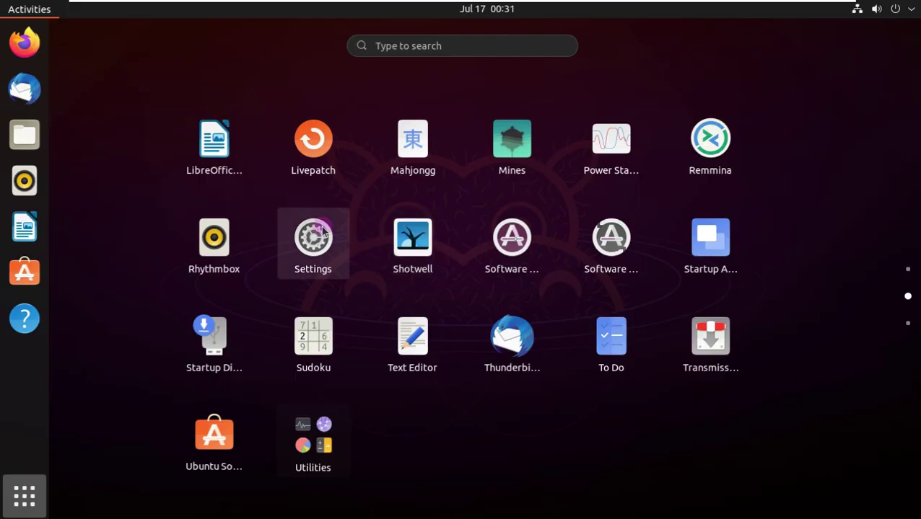
{"action": "left_click", "coordinate": [318, 234]}
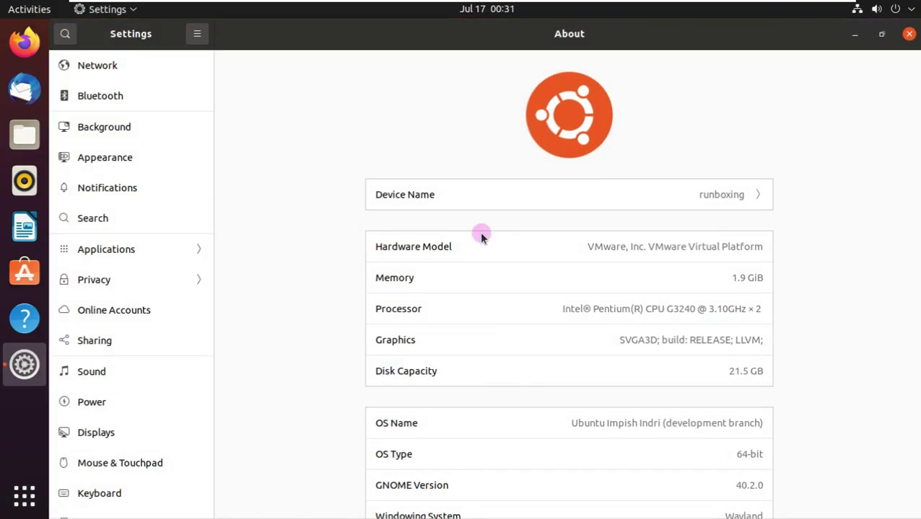
{"action": "scroll", "coordinate": [668, 305], "scroll_direction": "down", "scroll_amount": 2}
{"action": "left_click_drag", "start_coordinate": [573, 324], "coordinate": [770, 339]}
{"action": "left_click_drag", "start_coordinate": [735, 388], "coordinate": [752, 388]}
{"action": "scroll", "coordinate": [552, 279], "scroll_direction": "up", "scroll_amount": 2}
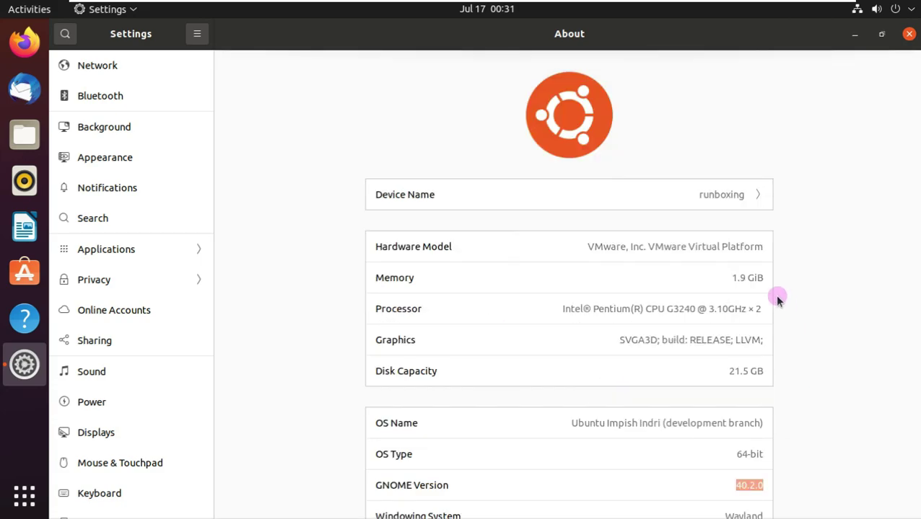
Visit Background, then in Appearance switch windows to Dark and back to Light
{"action": "left_click", "coordinate": [182, 128]}
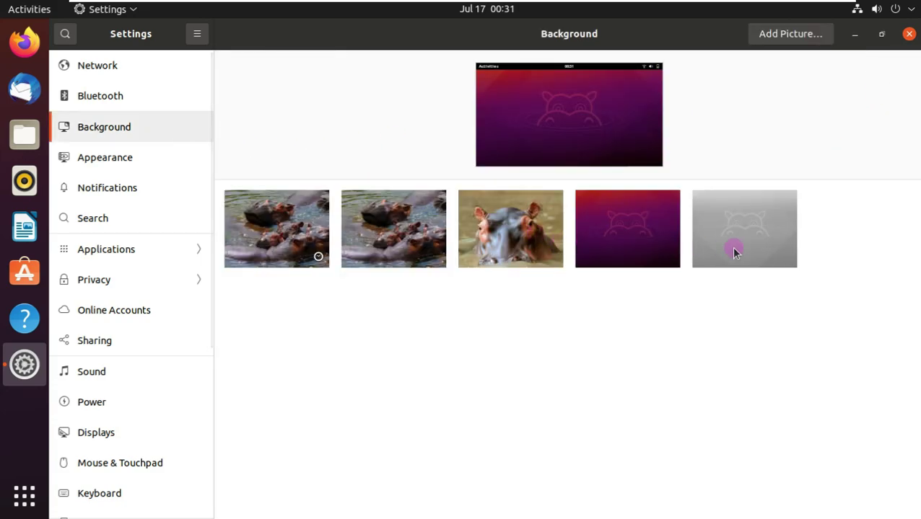
{"action": "left_click", "coordinate": [93, 167]}
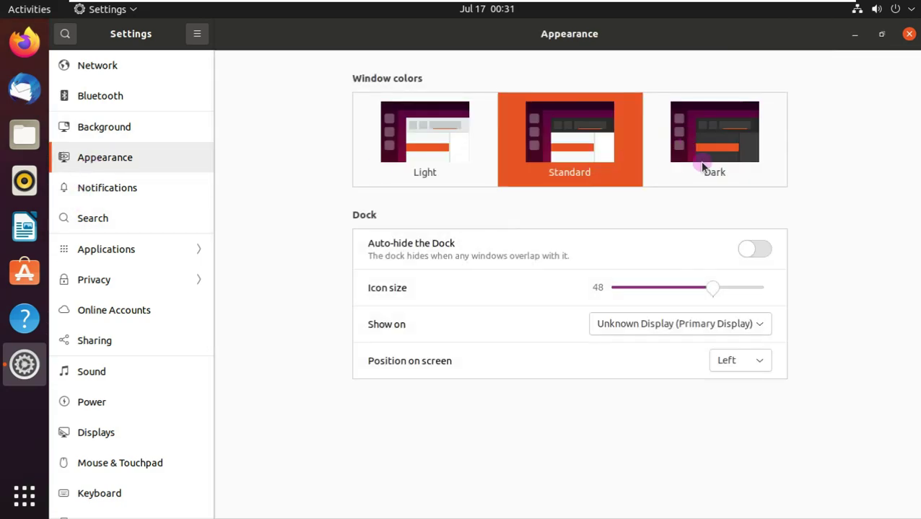
{"action": "left_click", "coordinate": [702, 166]}
{"action": "left_click", "coordinate": [394, 156]}
Close Settings and power off the computer from the system menu, confirming shutdown
{"action": "left_click", "coordinate": [908, 34]}
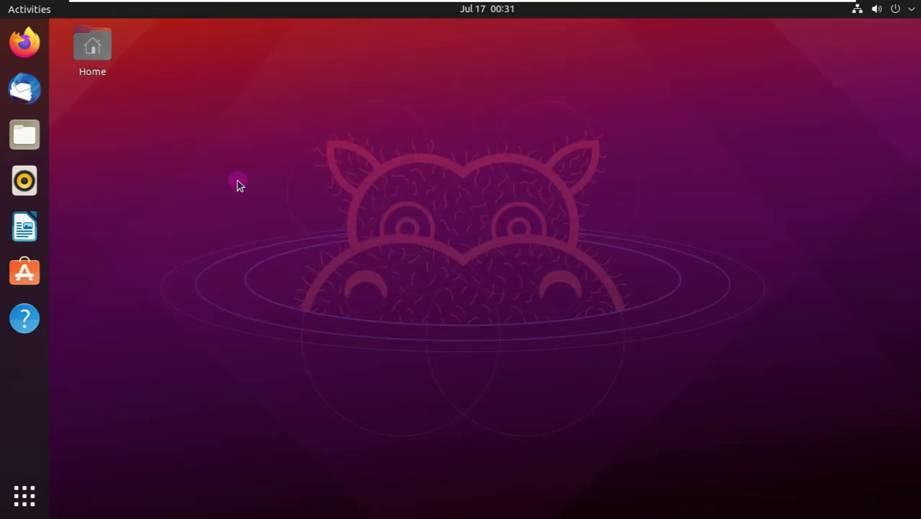
{"action": "left_click", "coordinate": [894, 8]}
{"action": "left_click", "coordinate": [728, 152]}
{"action": "left_click", "coordinate": [762, 210]}
{"action": "left_click", "coordinate": [522, 300]}
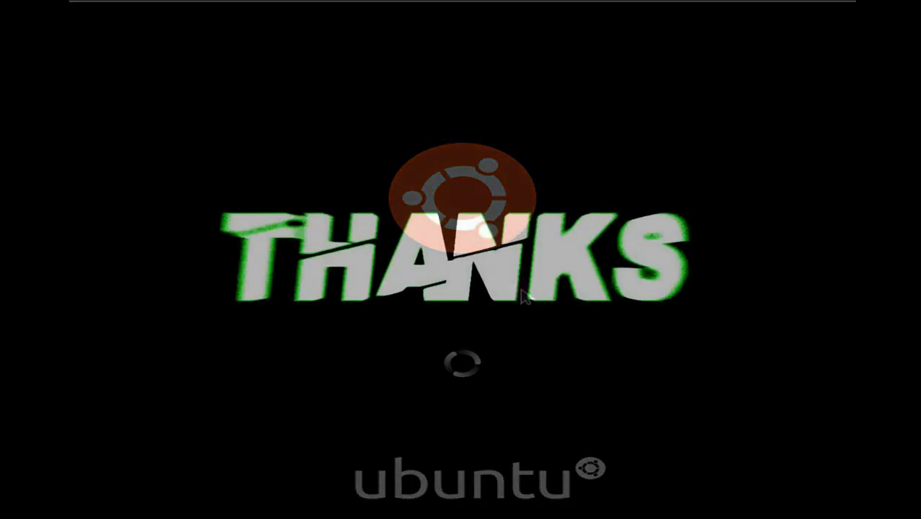